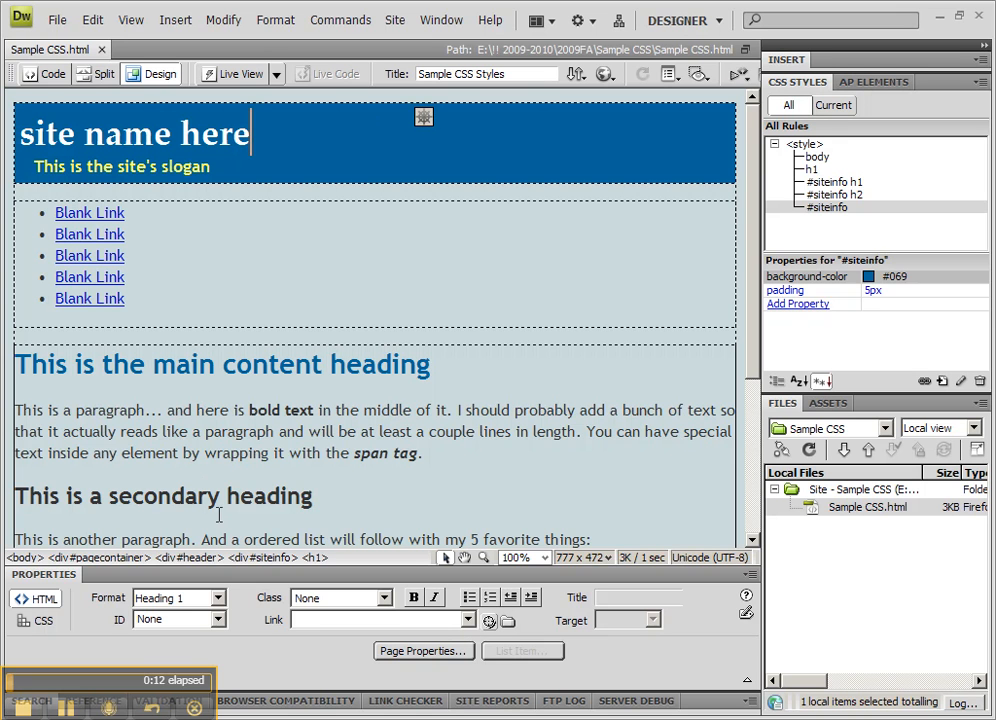
Examine the nested divs around the site name, the main content heading and the Blank Link list
left_click(190, 558)
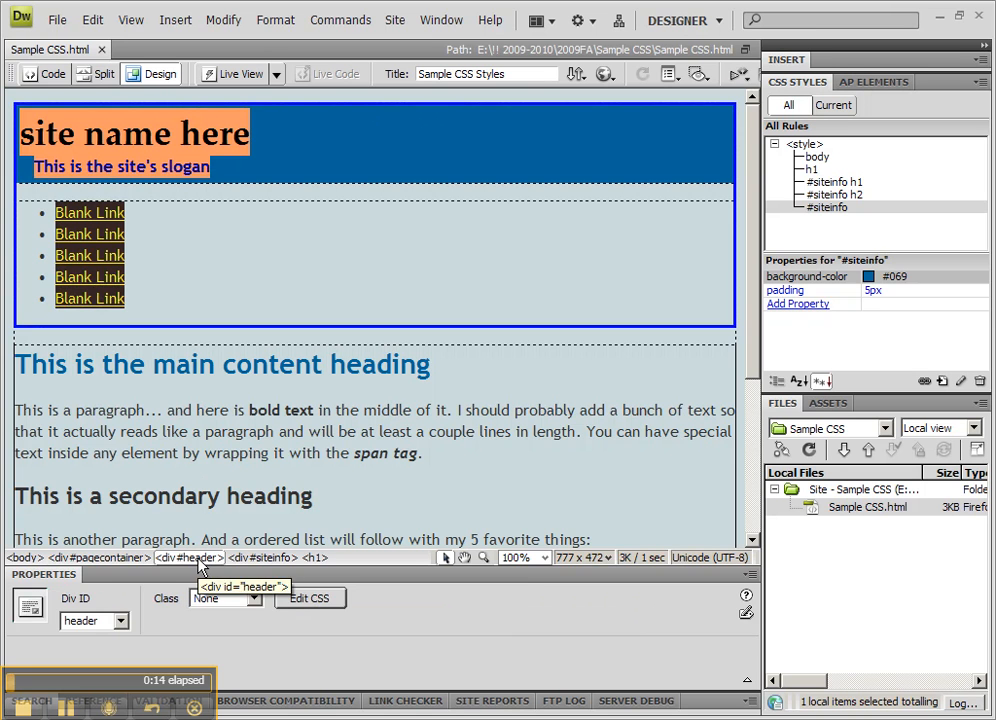
left_click(104, 559)
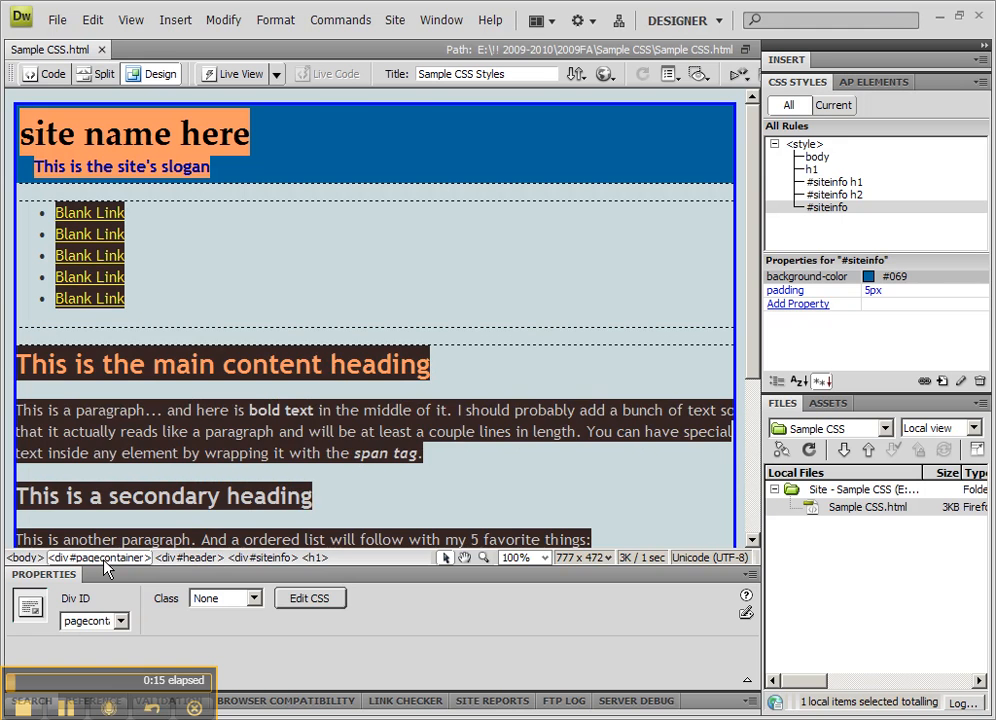
left_click(263, 559)
left_click(214, 366)
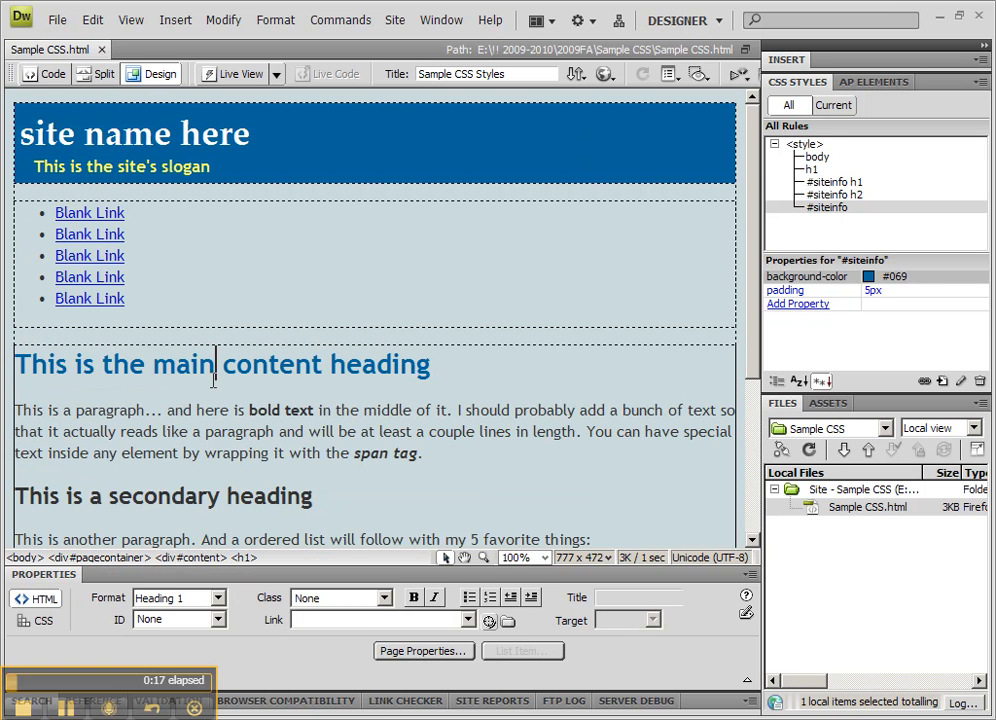
left_click(210, 559)
left_click(178, 292)
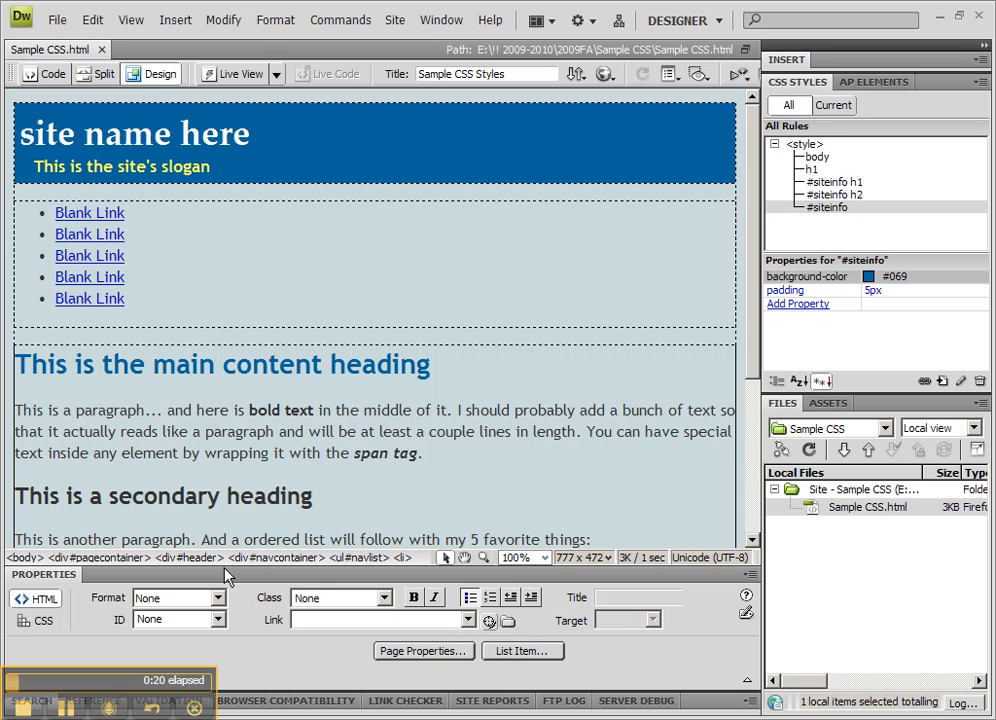
left_click(347, 560)
left_click(286, 273)
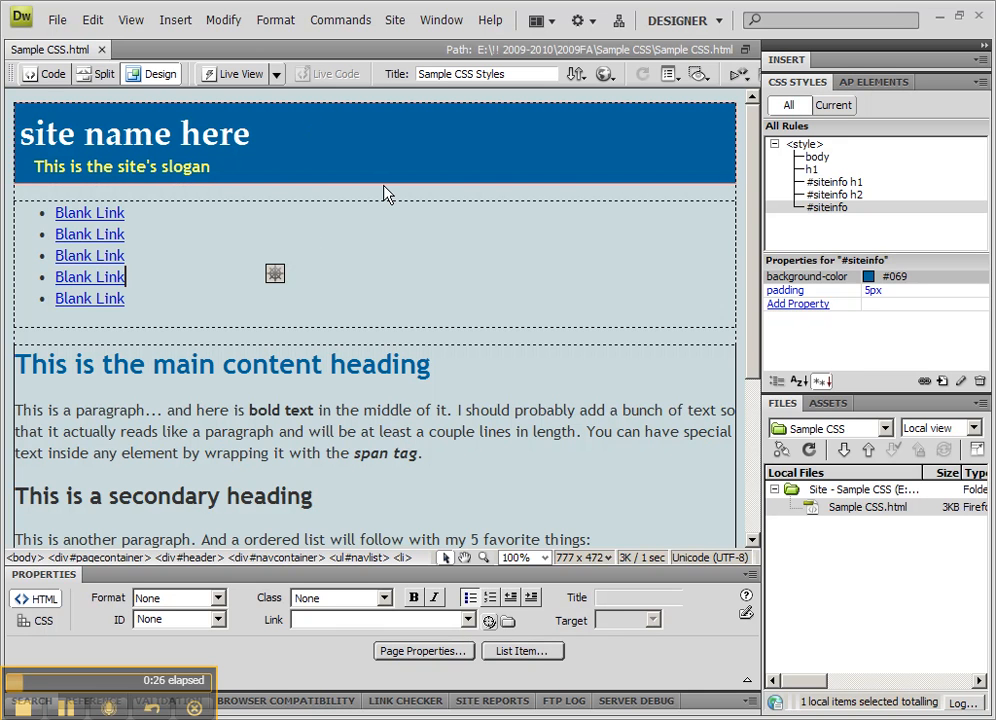
left_click(942, 381)
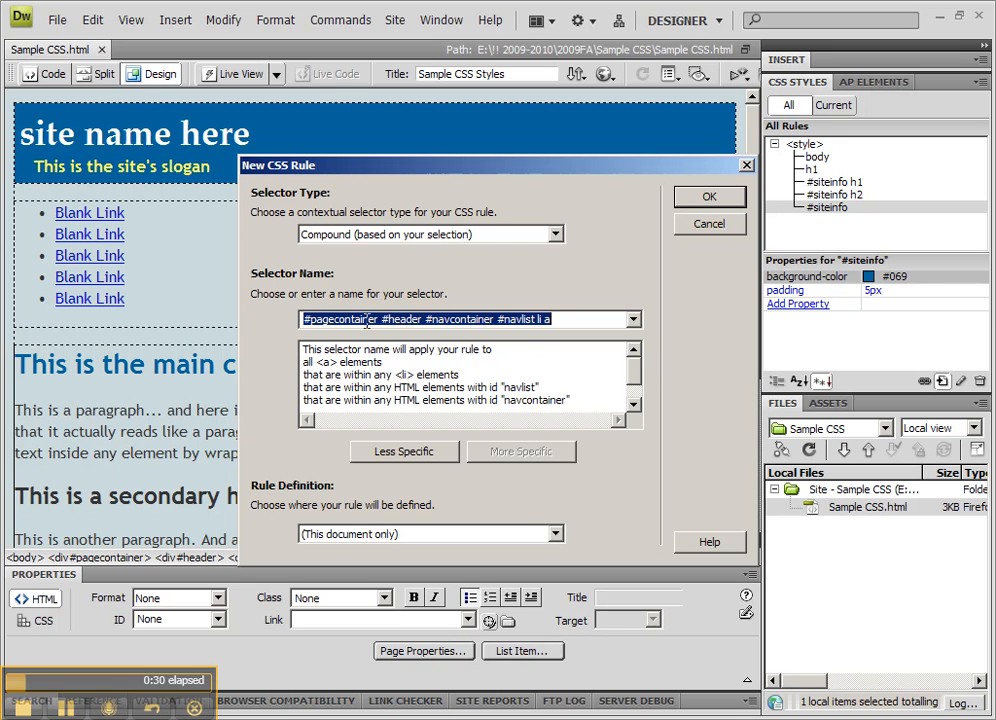
left_click(405, 458)
left_click(405, 459)
left_click(405, 459)
left_click(405, 459)
left_click(405, 459)
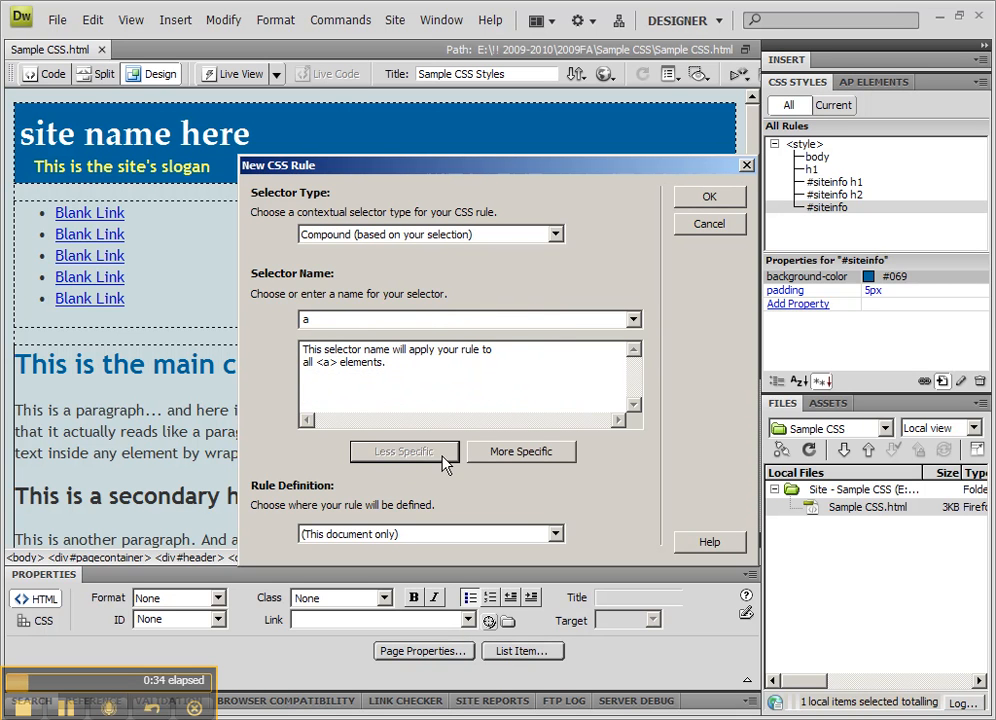
left_click(722, 224)
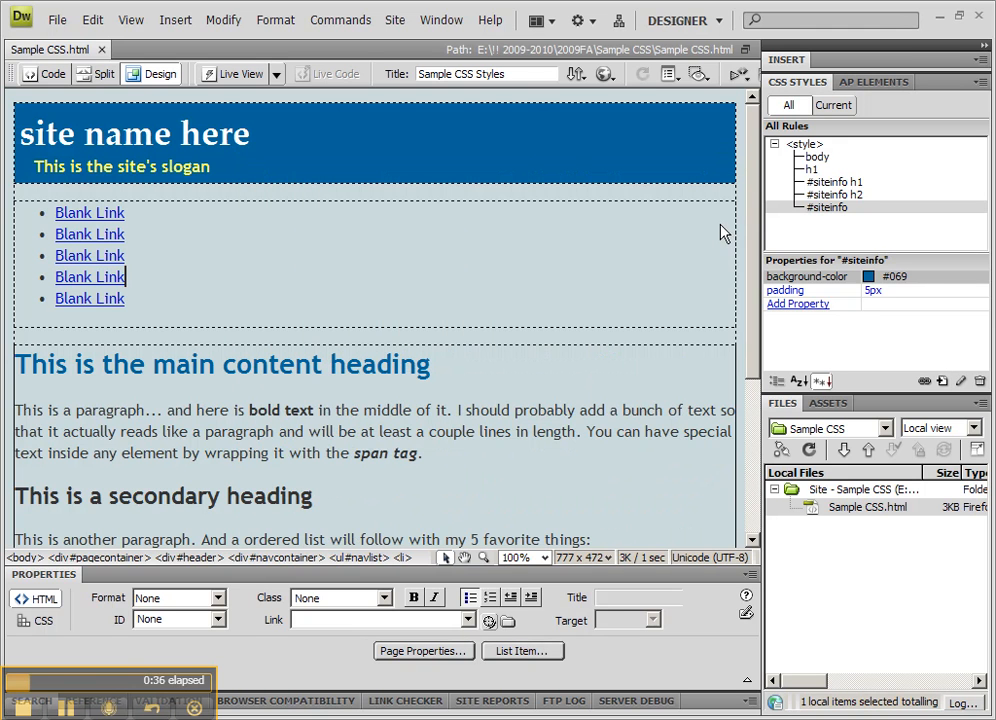
Create an ID rule for the #pagecontainer div in this document only and show its Box settings
left_click(100, 557)
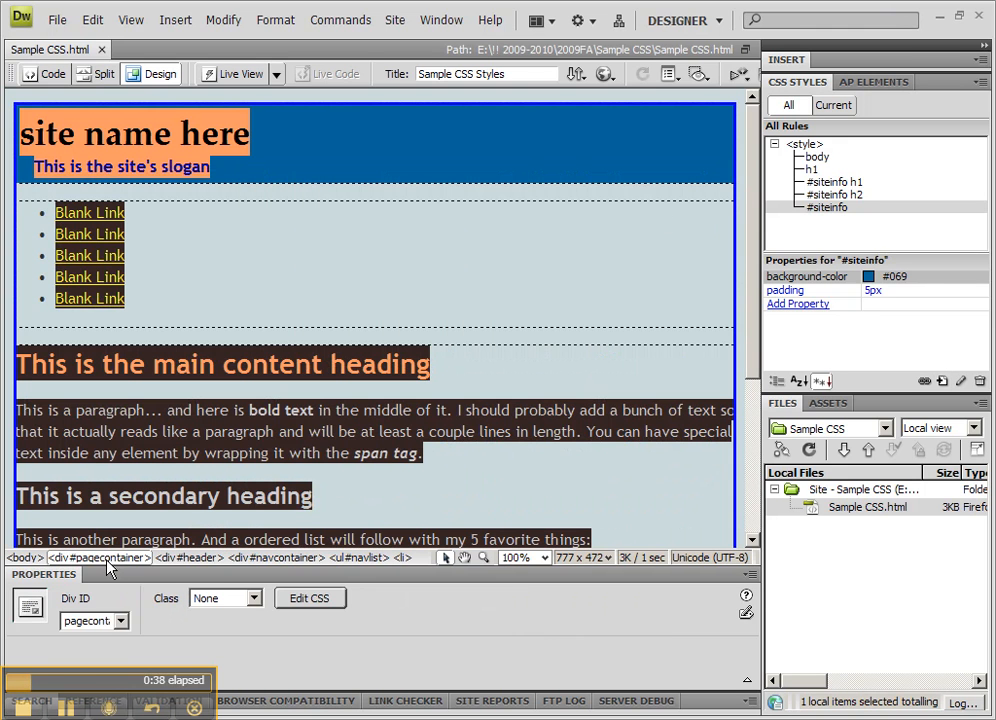
left_click(942, 381)
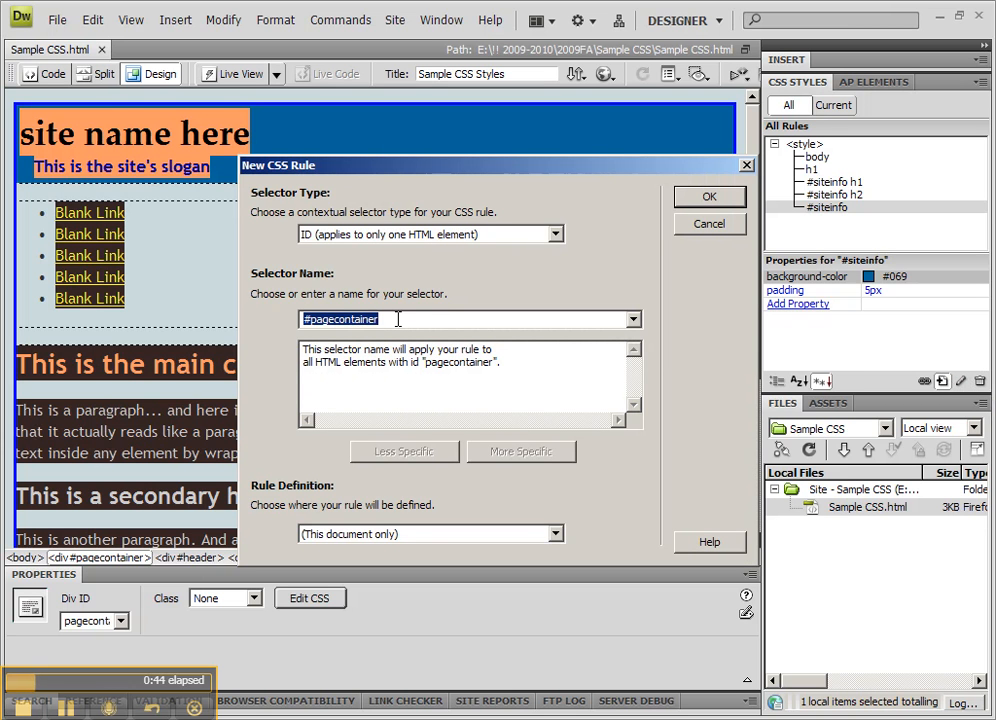
left_click(709, 198)
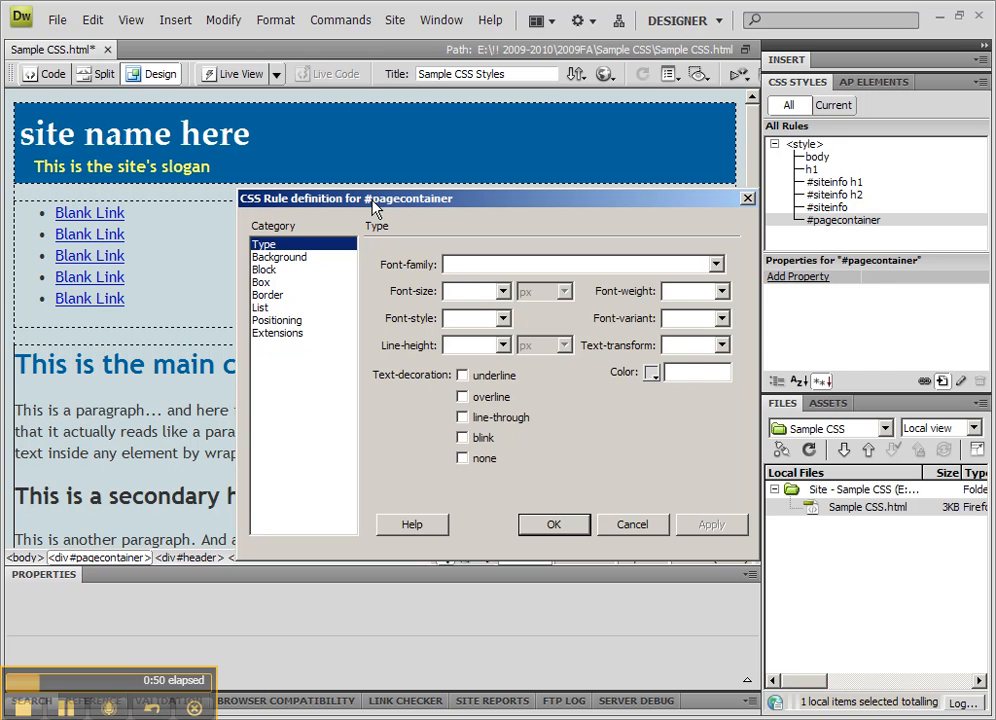
left_click(284, 271)
left_click(261, 282)
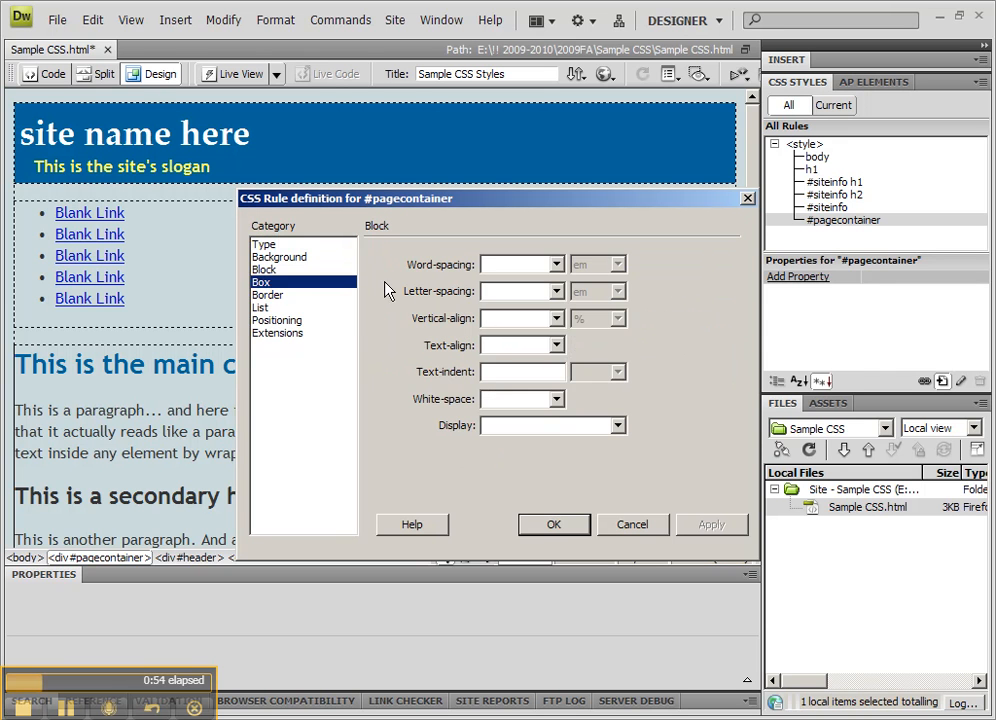
Try #pagecontainer widths of 760 px and 600 px, applying each to the page
left_click(465, 263)
type("4")
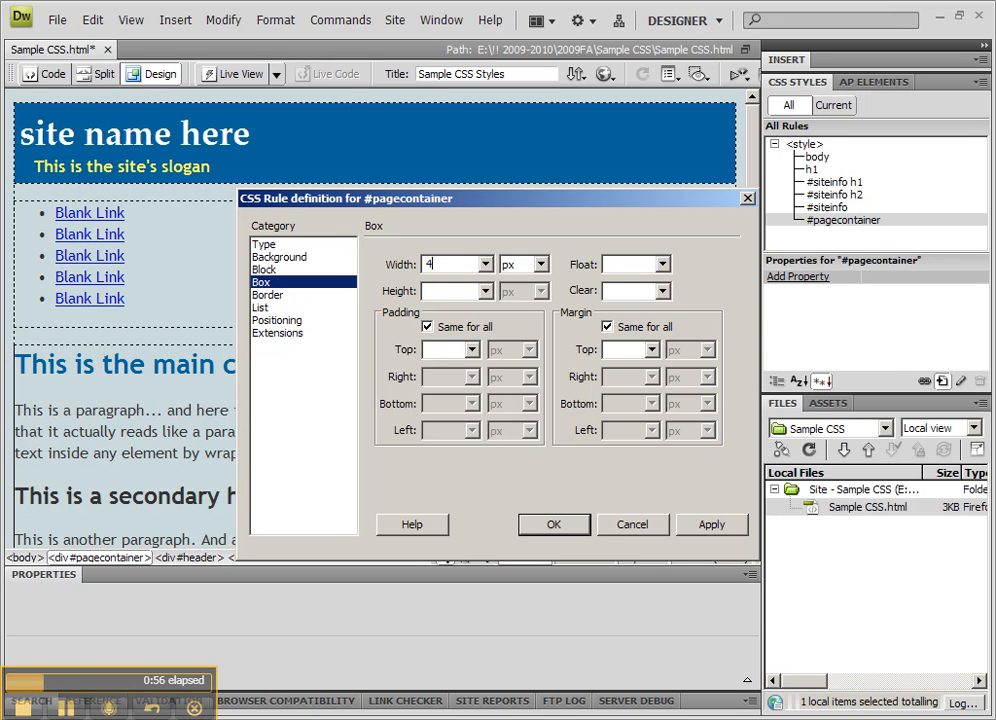
key("BackSpace")
type("7")
left_click(710, 525)
double_click(455, 264)
type("600")
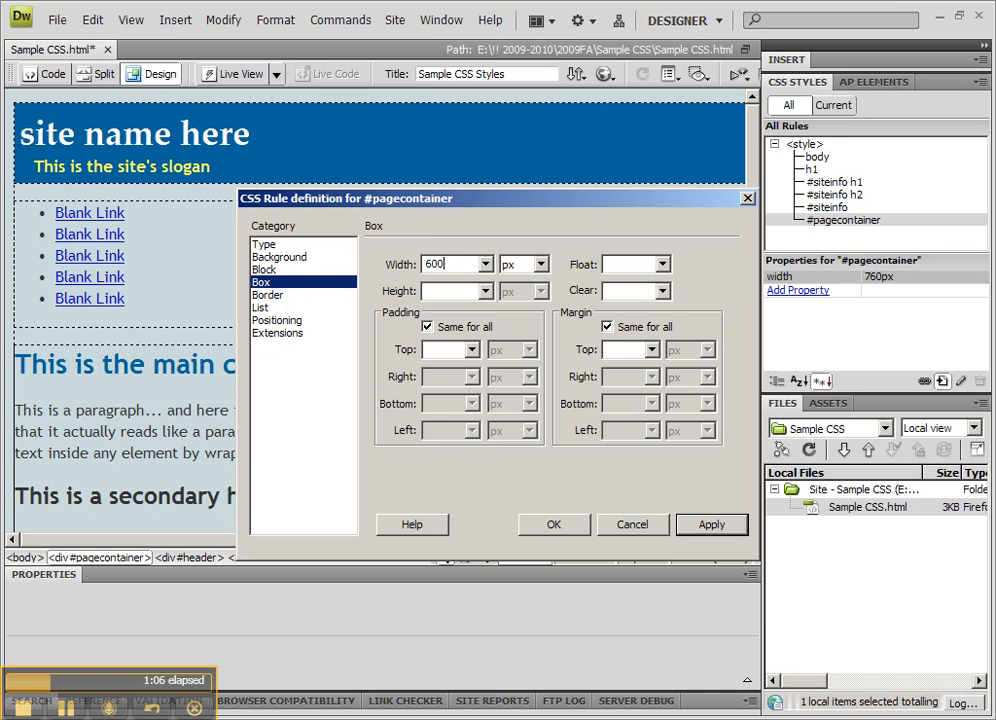
left_click(707, 527)
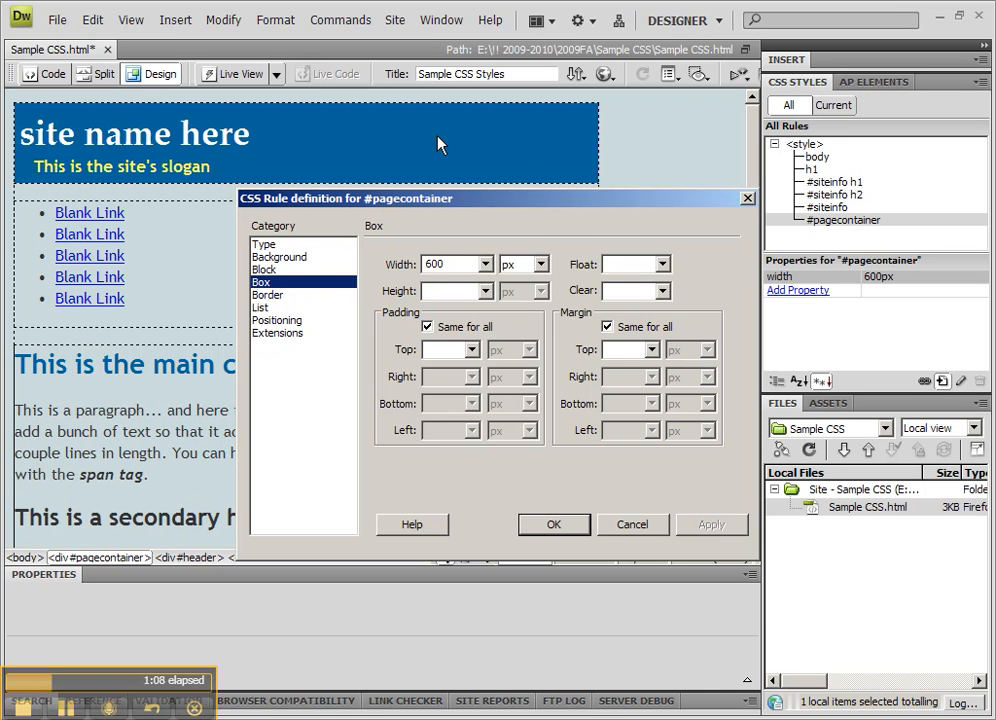
Set the #pagecontainer width to 700 px and apply it
double_click(452, 264)
type("7")
left_click(710, 524)
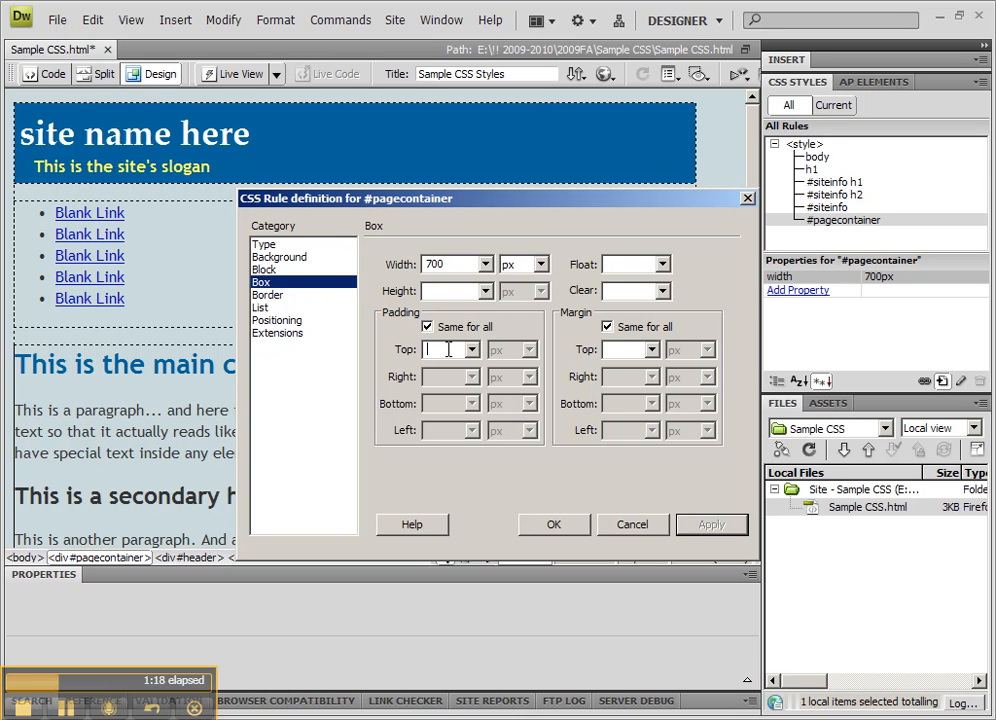
Give #pagecontainer 0 px padding and 0 px margin on all sides and finish the rule
type("0")
left_click(616, 349)
type("0")
left_click(708, 524)
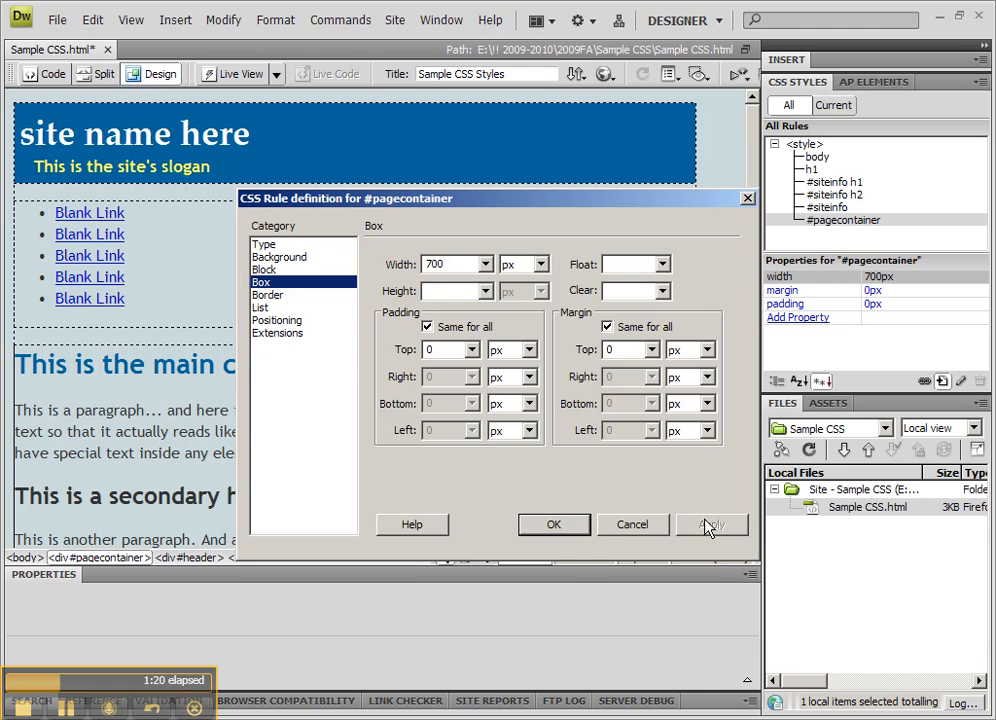
left_click(550, 526)
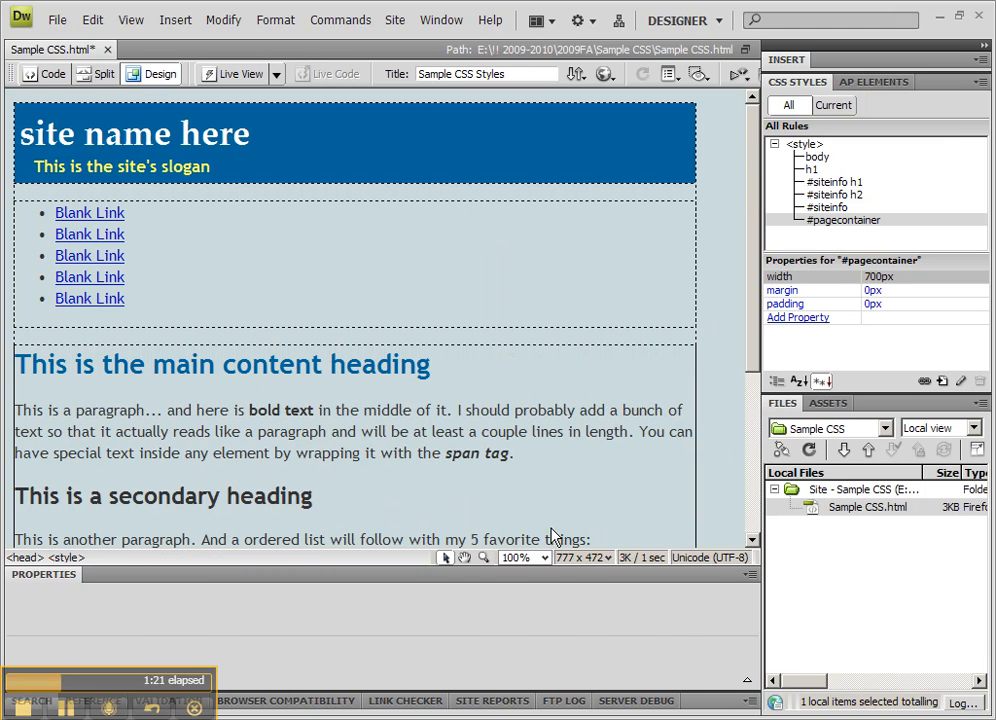
Create a CSS rule for the header div with the selector shortened to #header
left_click(250, 164)
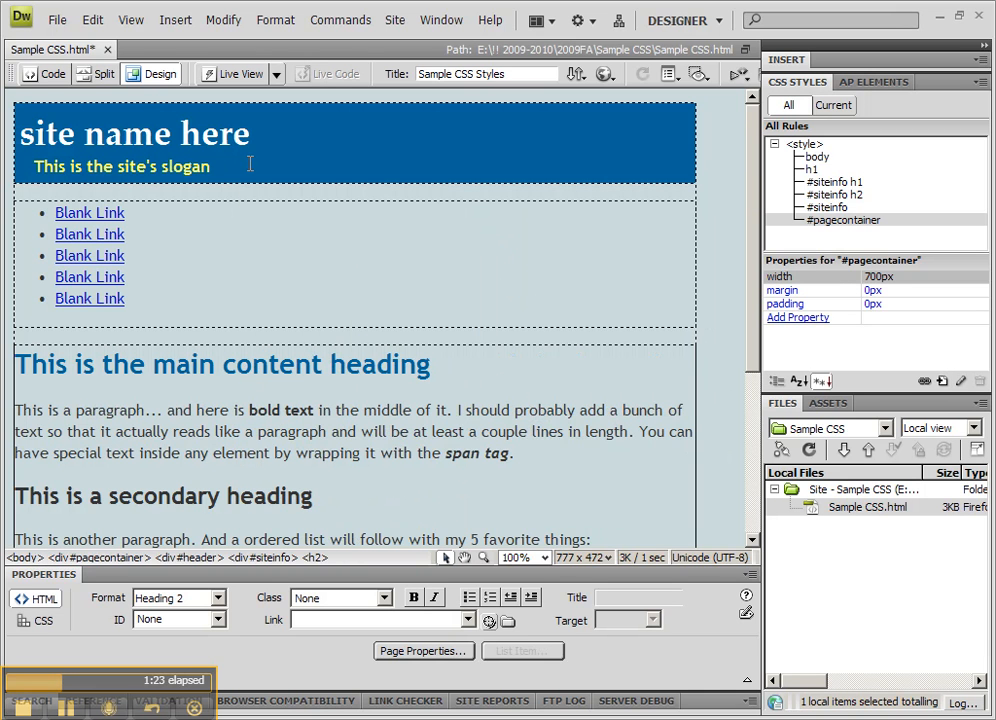
left_click(190, 557)
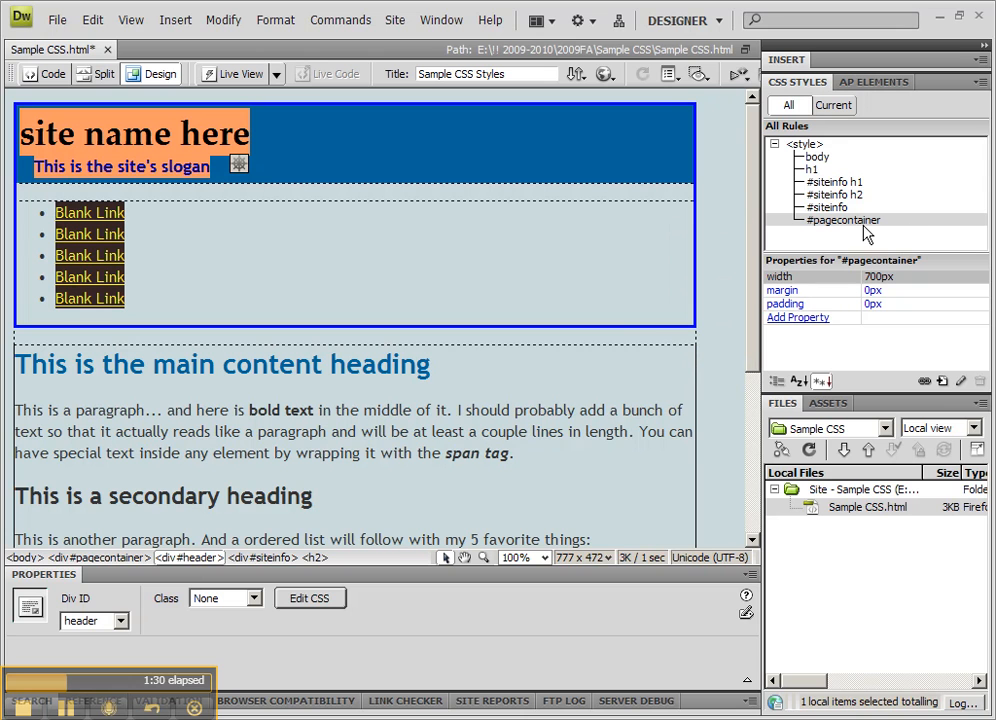
left_click(942, 381)
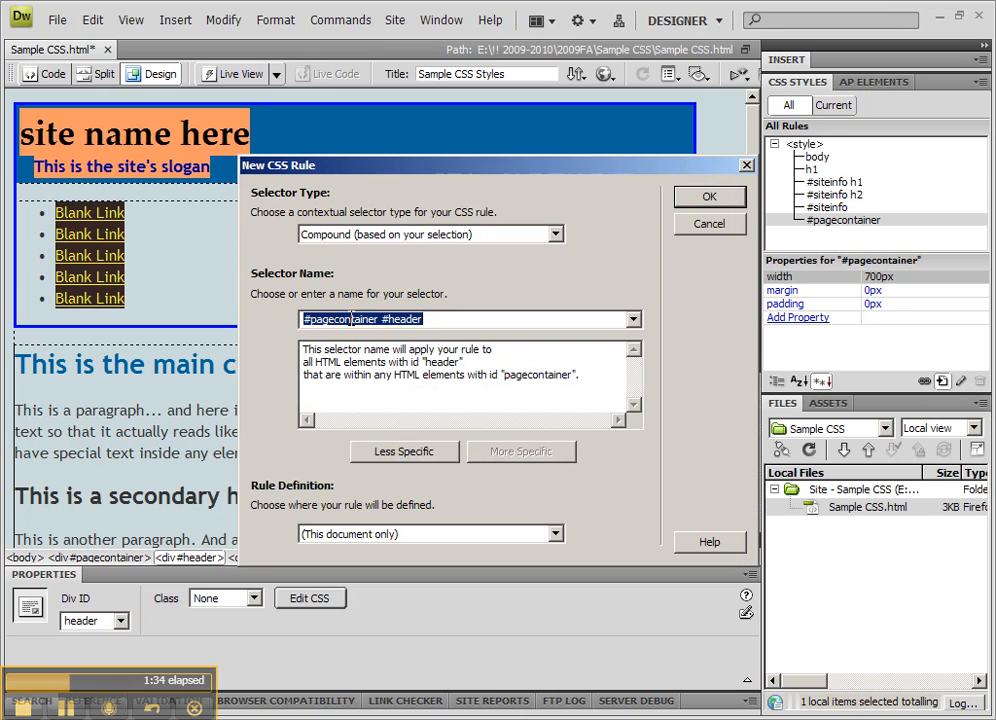
left_click(385, 319)
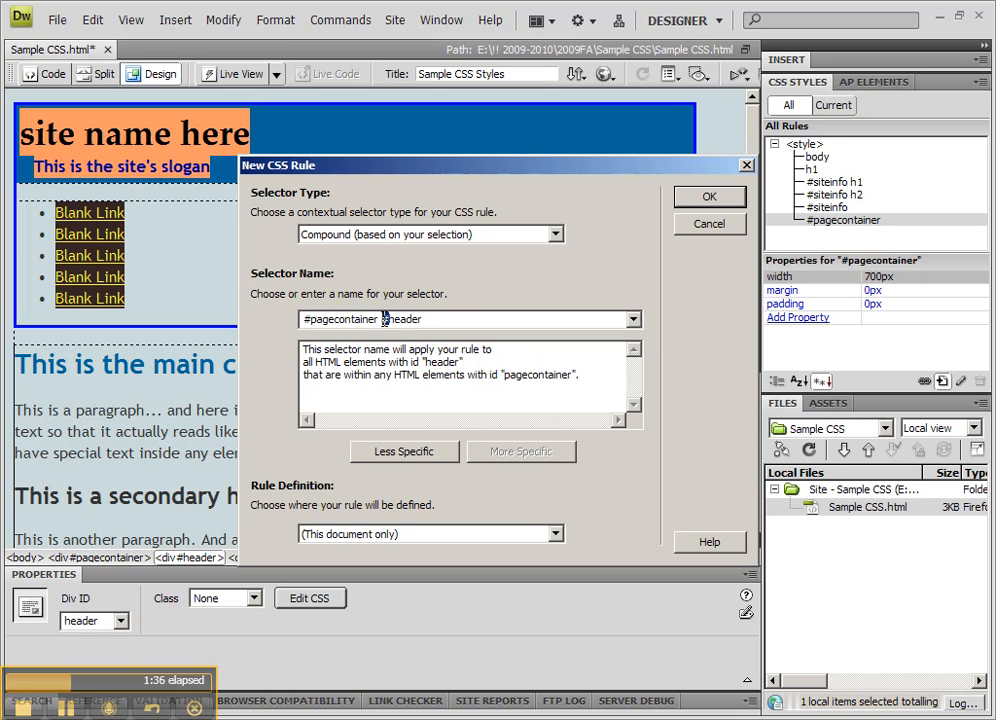
left_click_drag(381, 319, 280, 322)
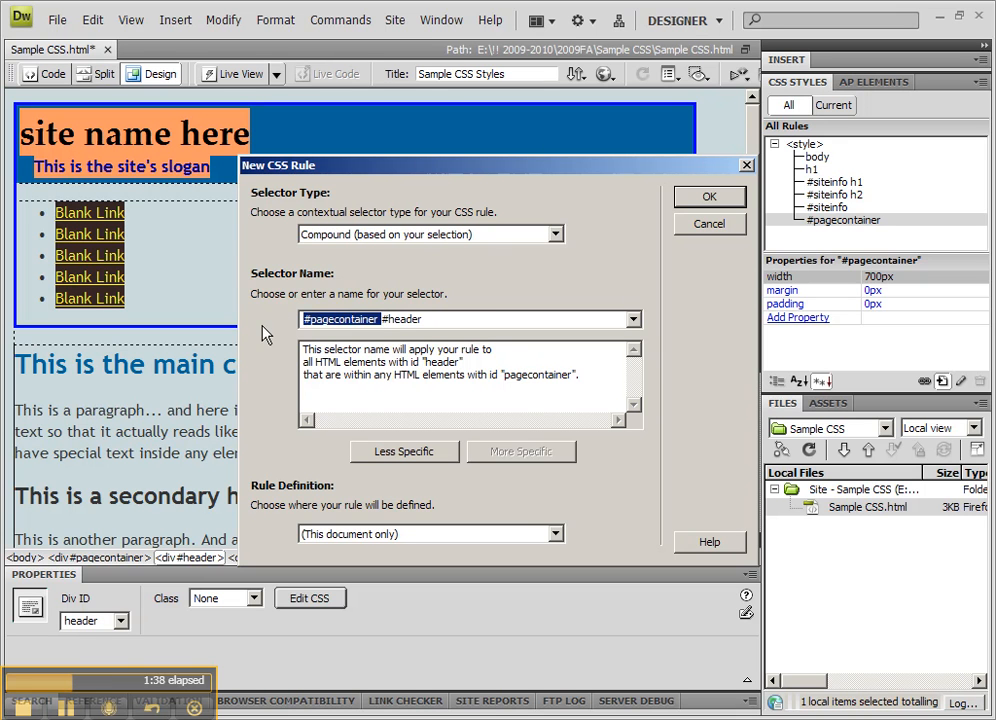
key("BackSpace")
left_click(707, 199)
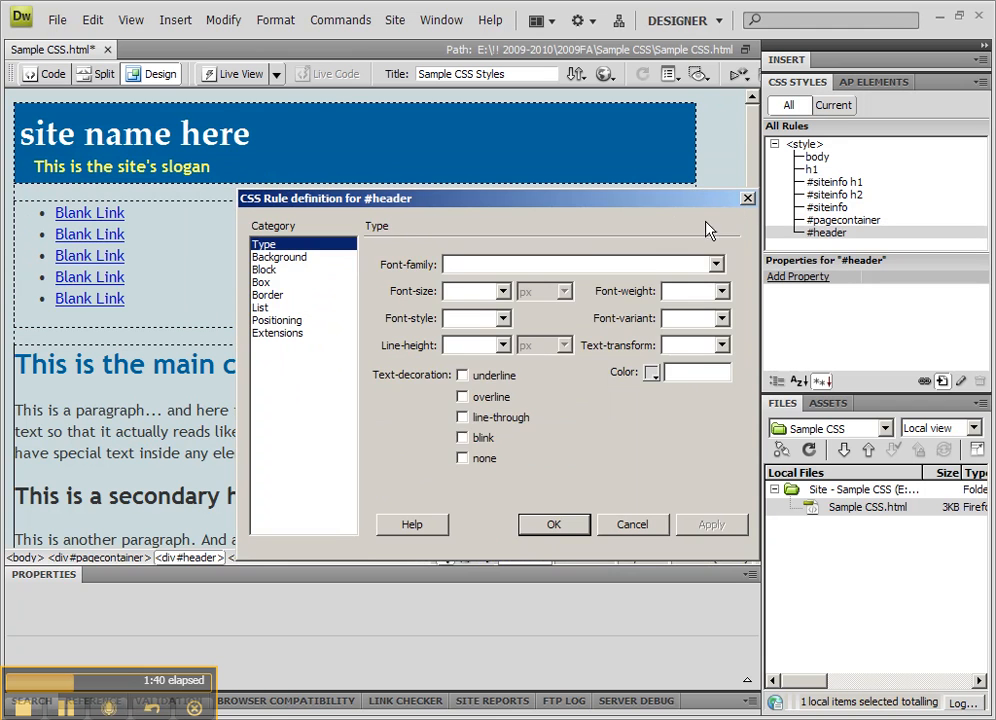
Set the #header background color to dark blue #036 and apply it
left_click(305, 258)
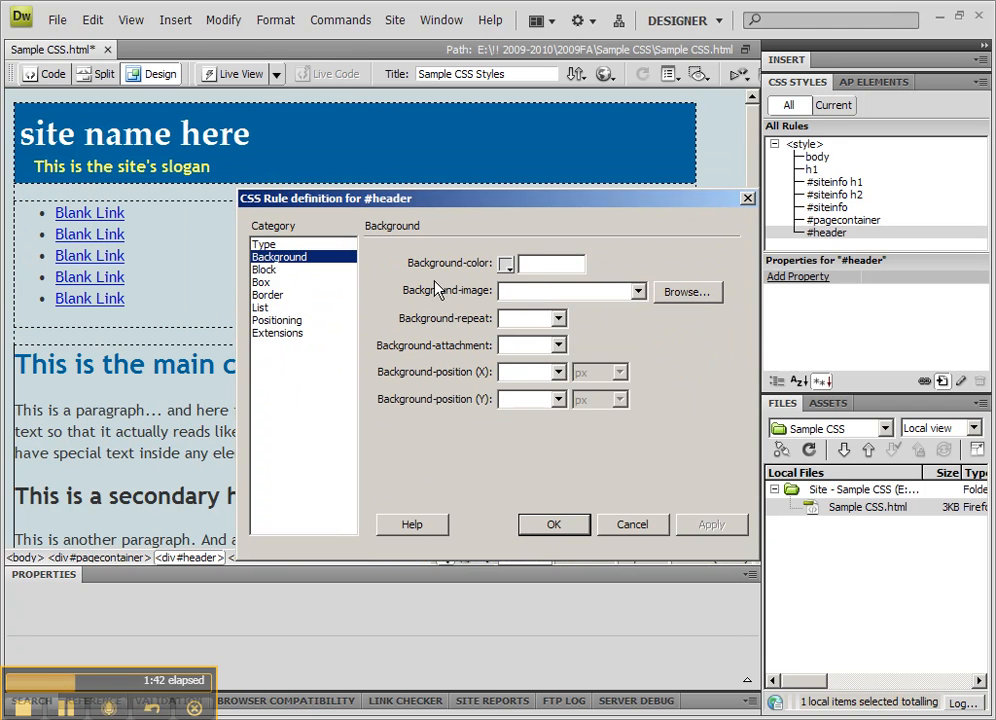
left_click(509, 266)
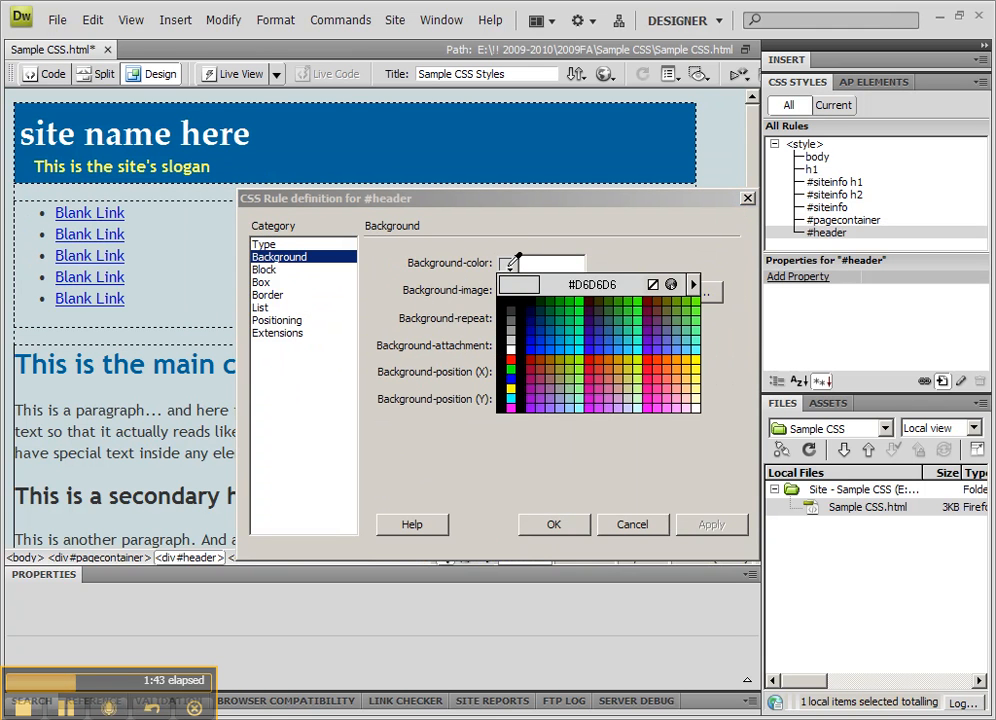
left_click(540, 318)
left_click(728, 525)
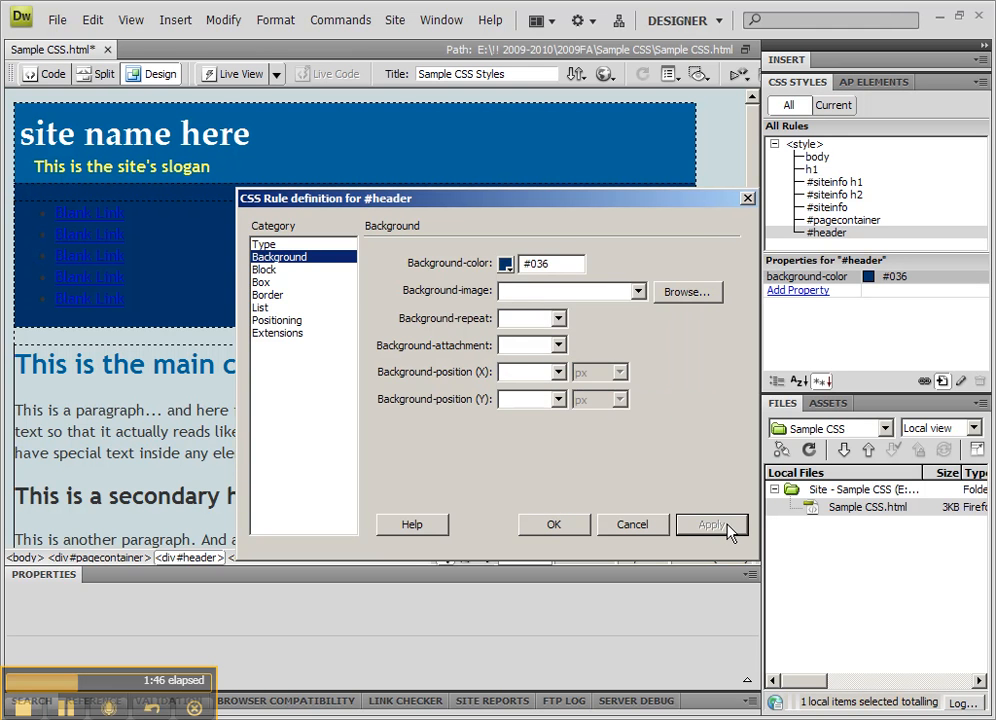
left_click_drag(481, 204, 512, 273)
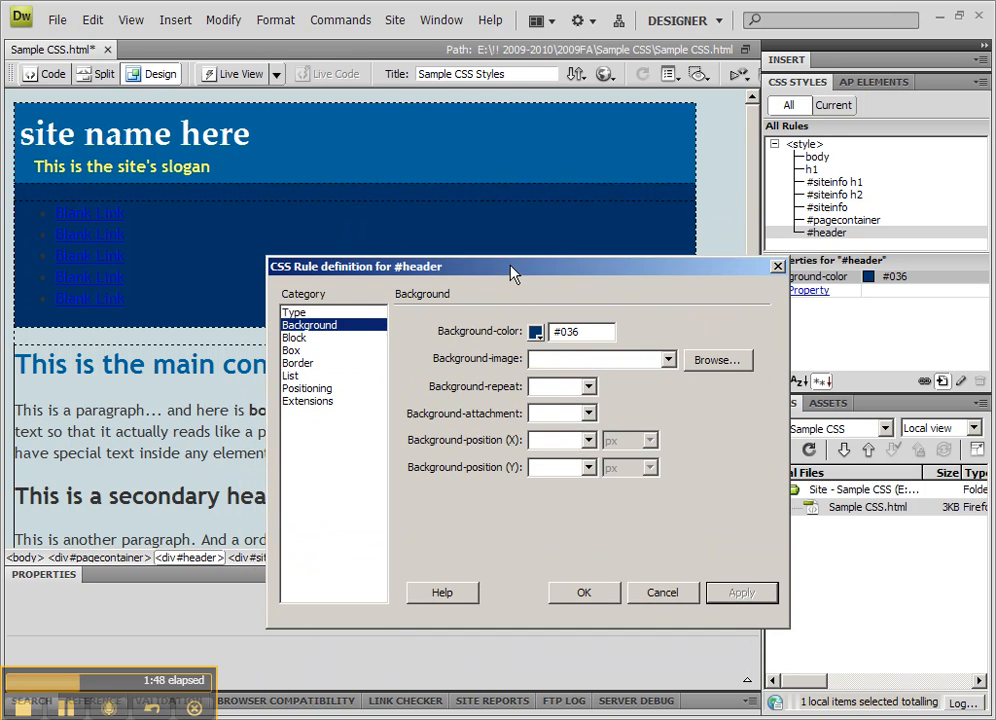
Give #header 0 px padding and 0 px margin on all sides and finish the rule
left_click(296, 350)
left_click(485, 418)
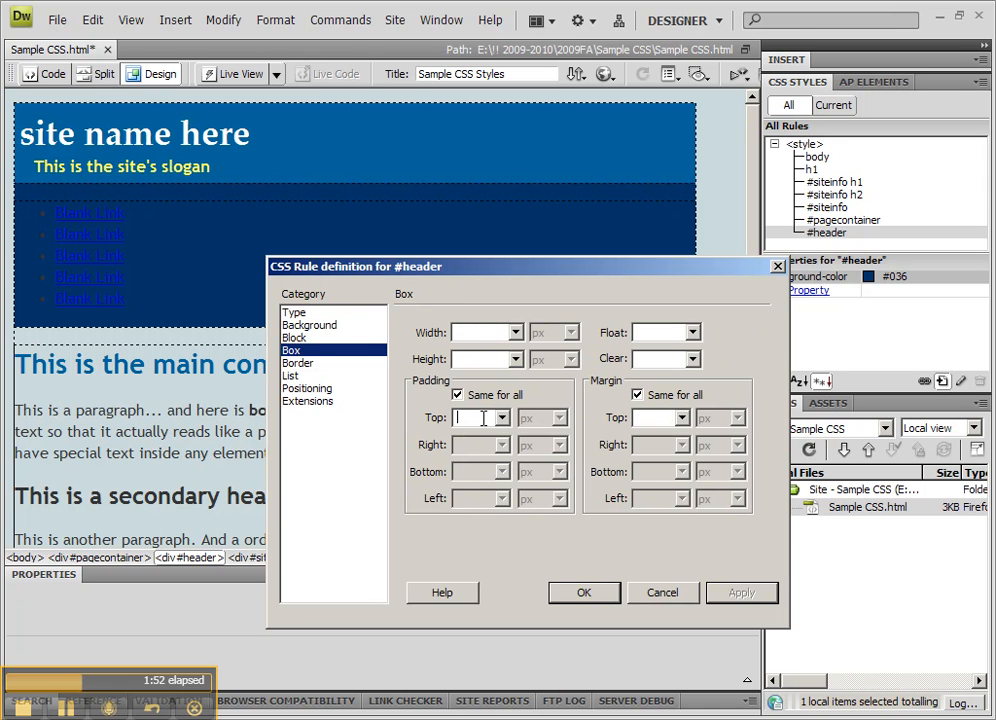
type("0")
left_click(651, 418)
type("0")
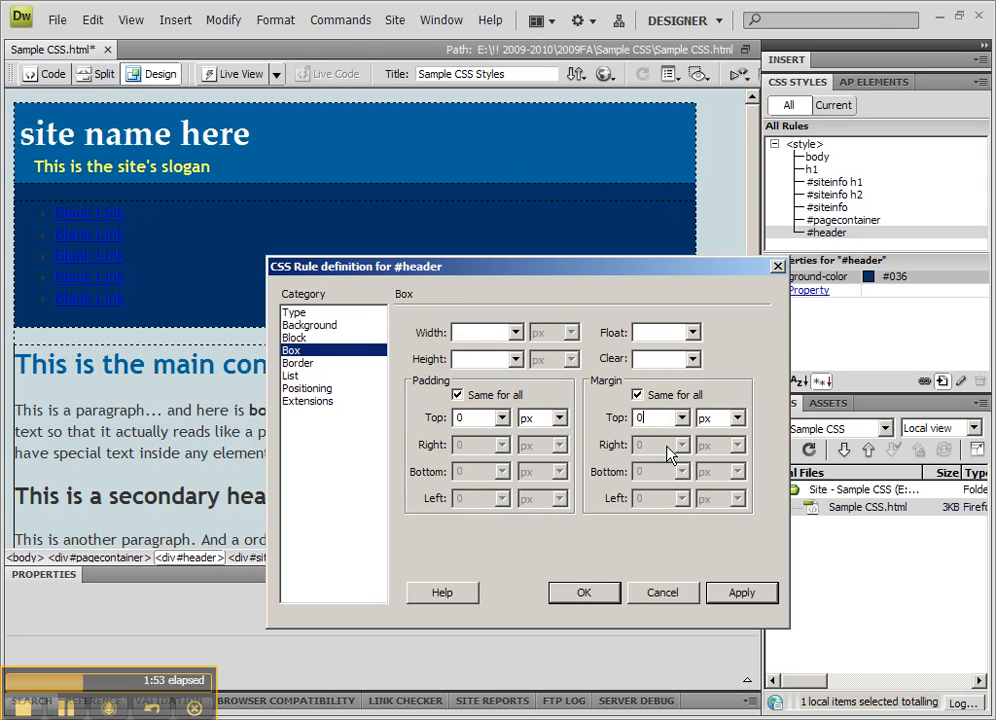
left_click(737, 594)
left_click(583, 593)
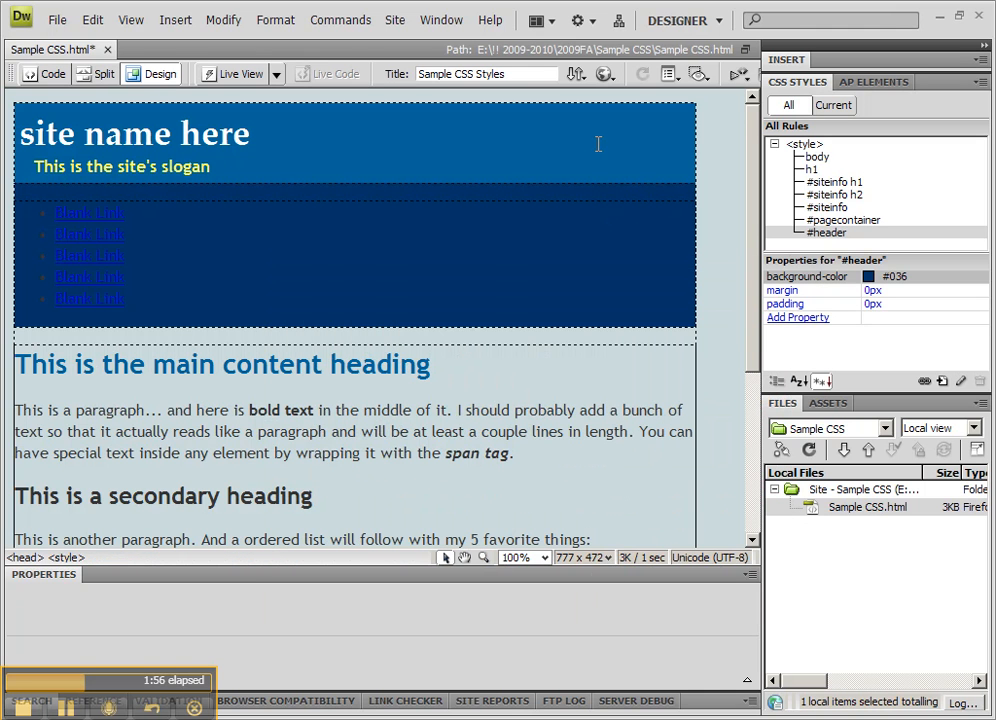
left_click(603, 189)
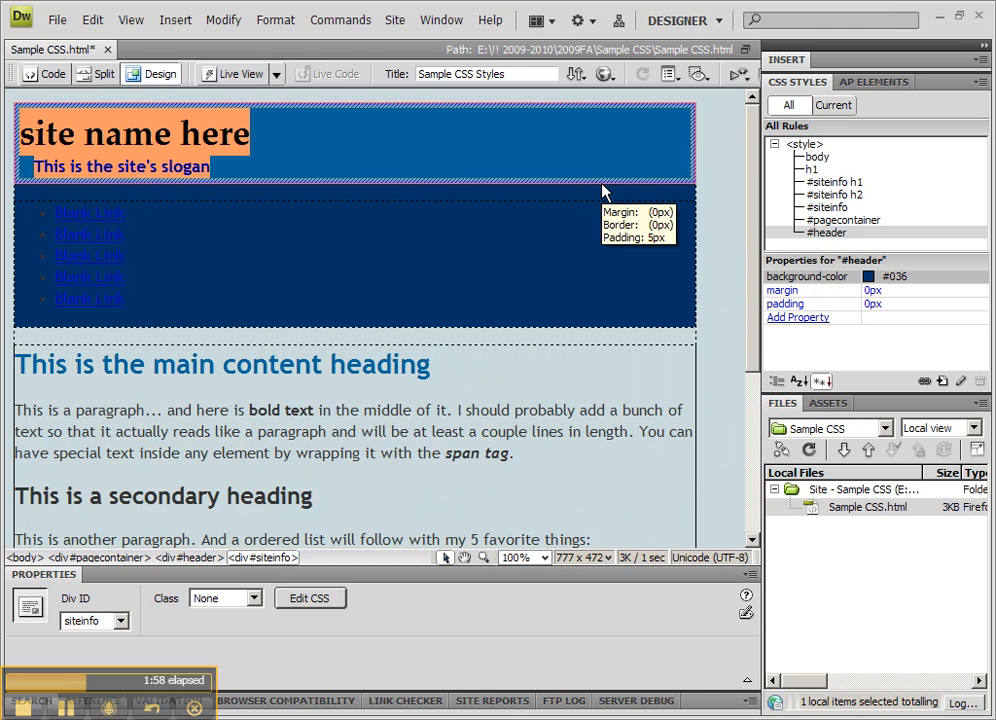
left_click(269, 252)
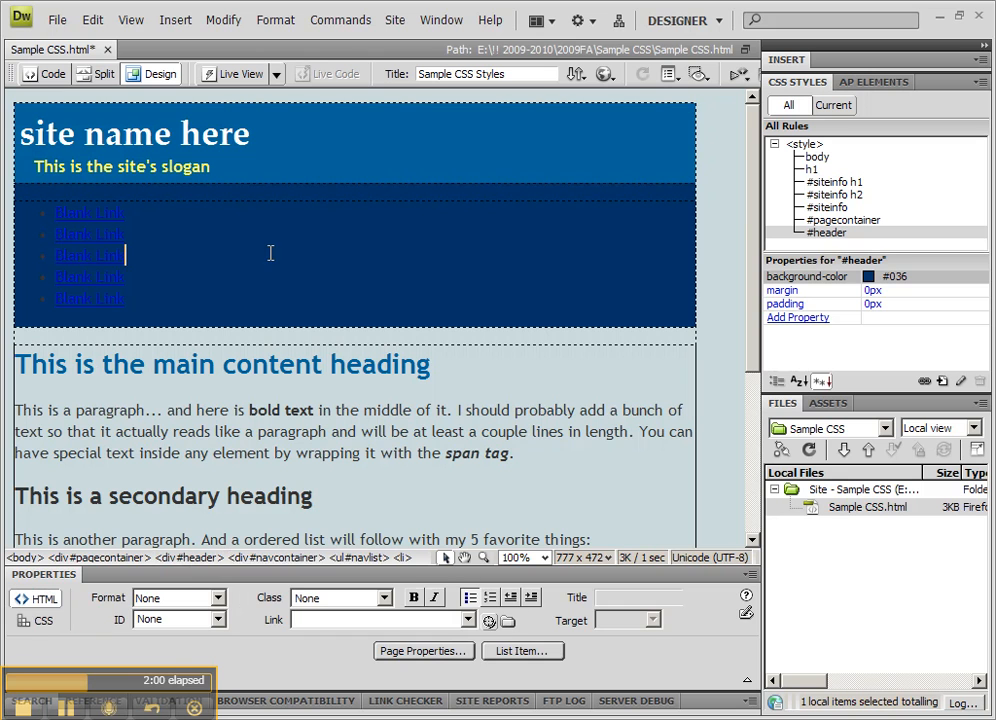
left_click(343, 558)
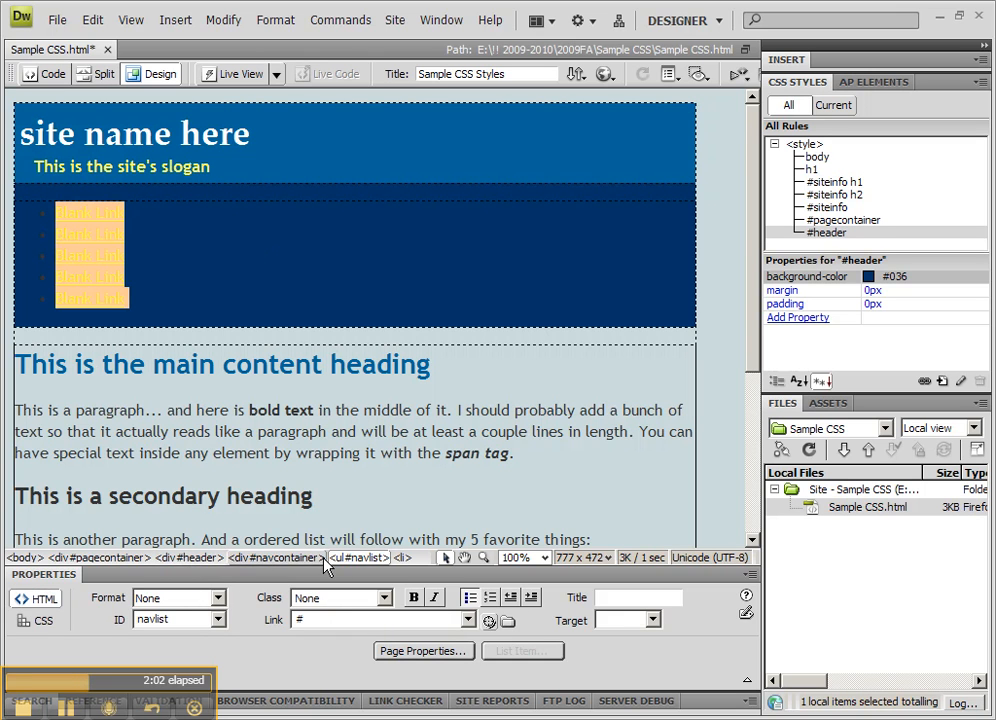
left_click(281, 557)
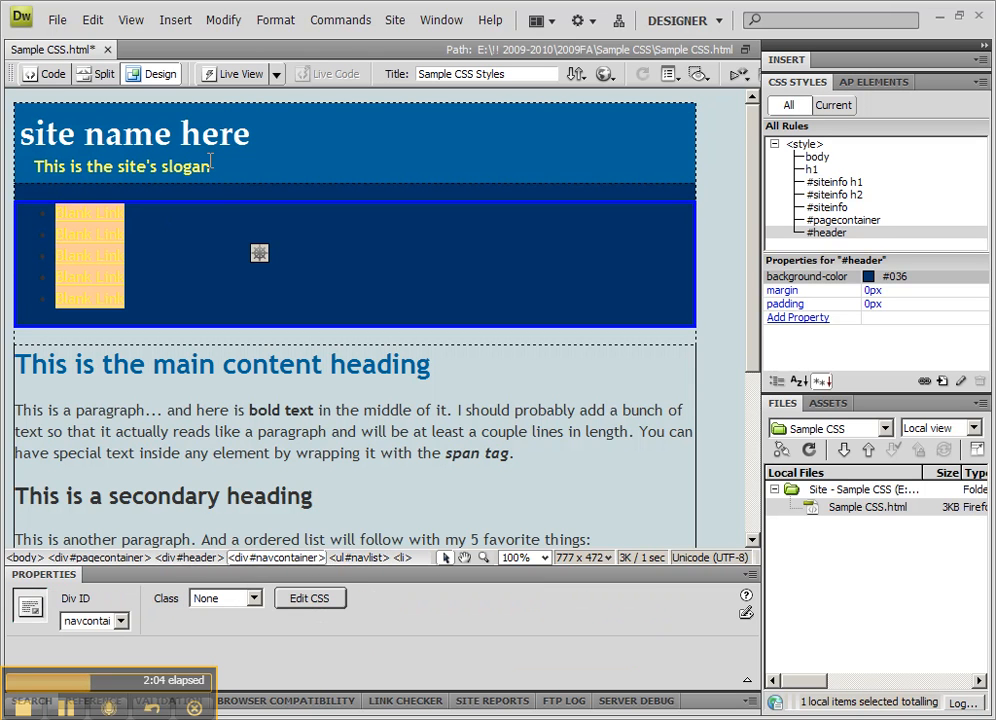
left_click(368, 185)
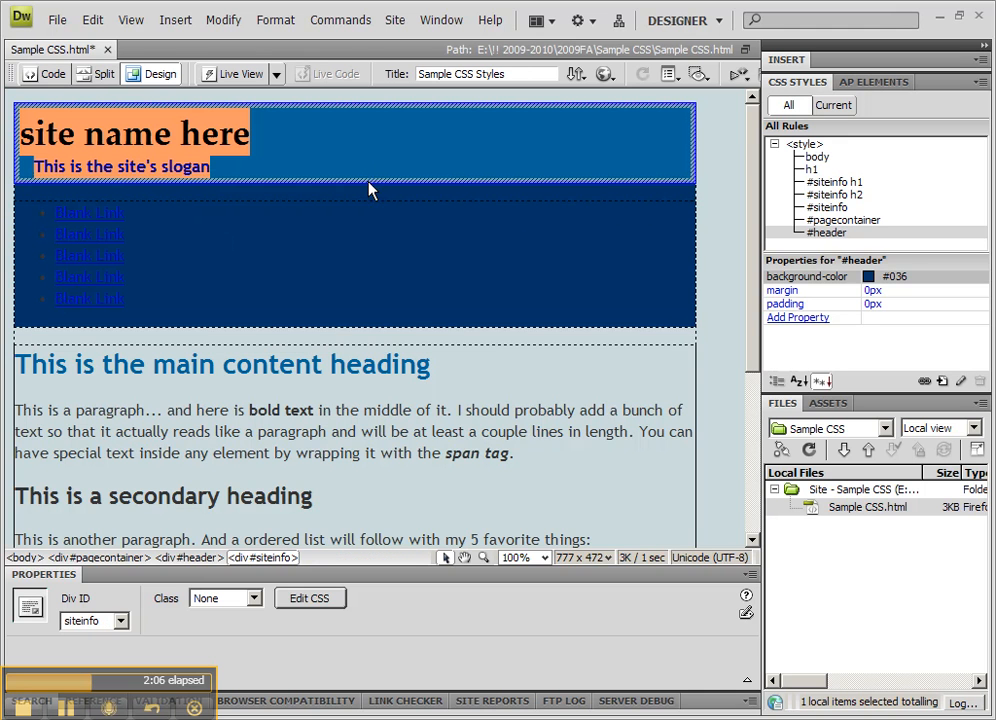
left_click(943, 382)
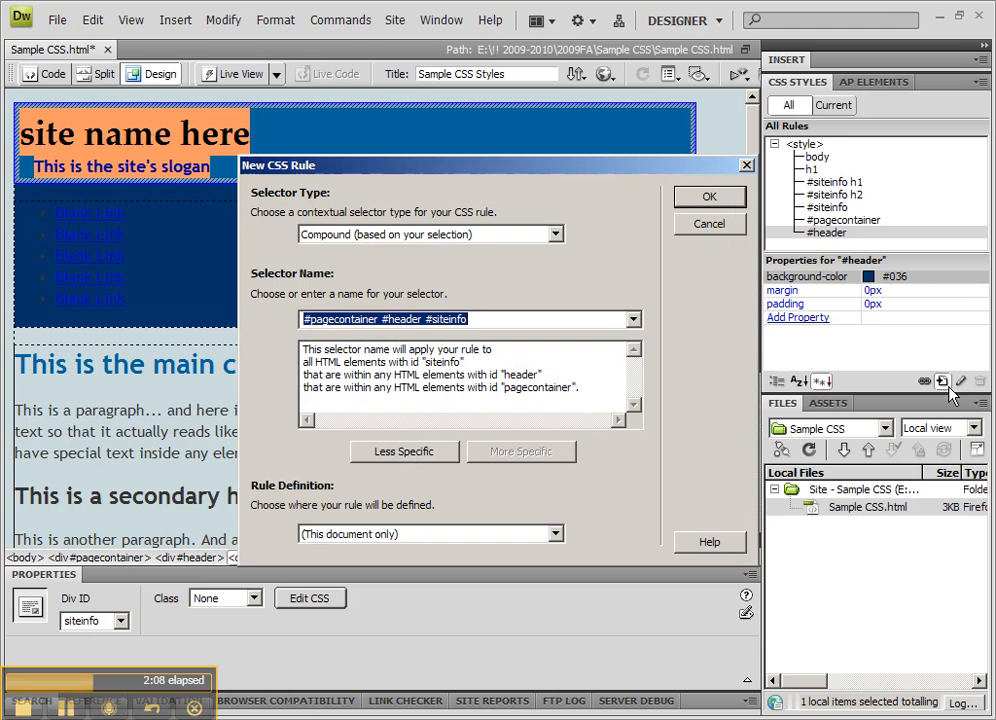
left_click_drag(428, 318, 251, 329)
key("Delete")
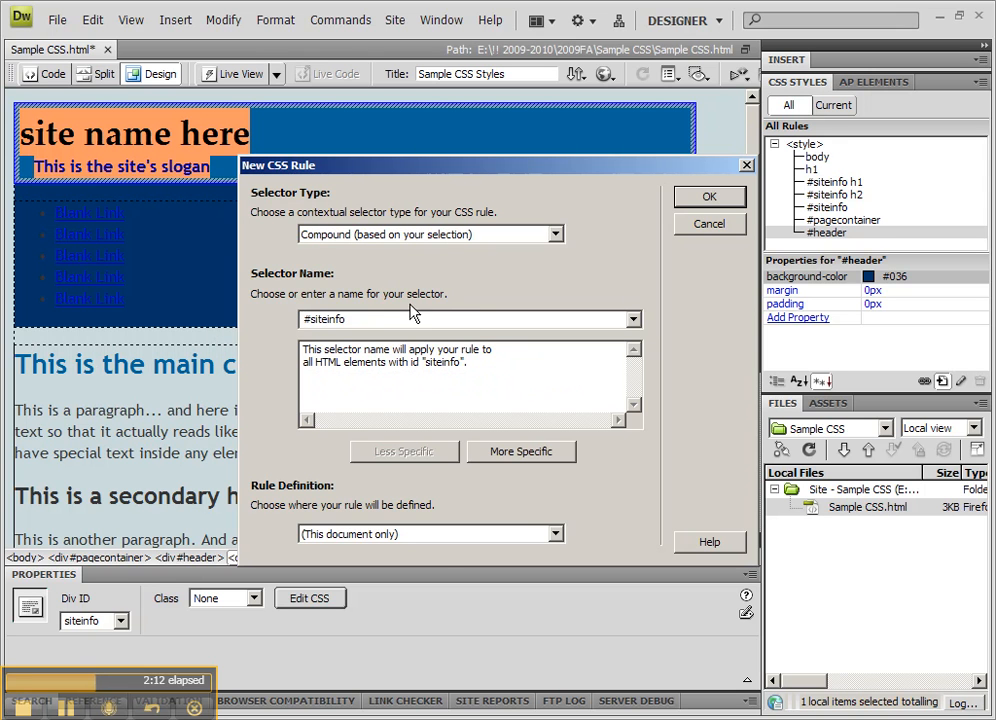
left_click(708, 224)
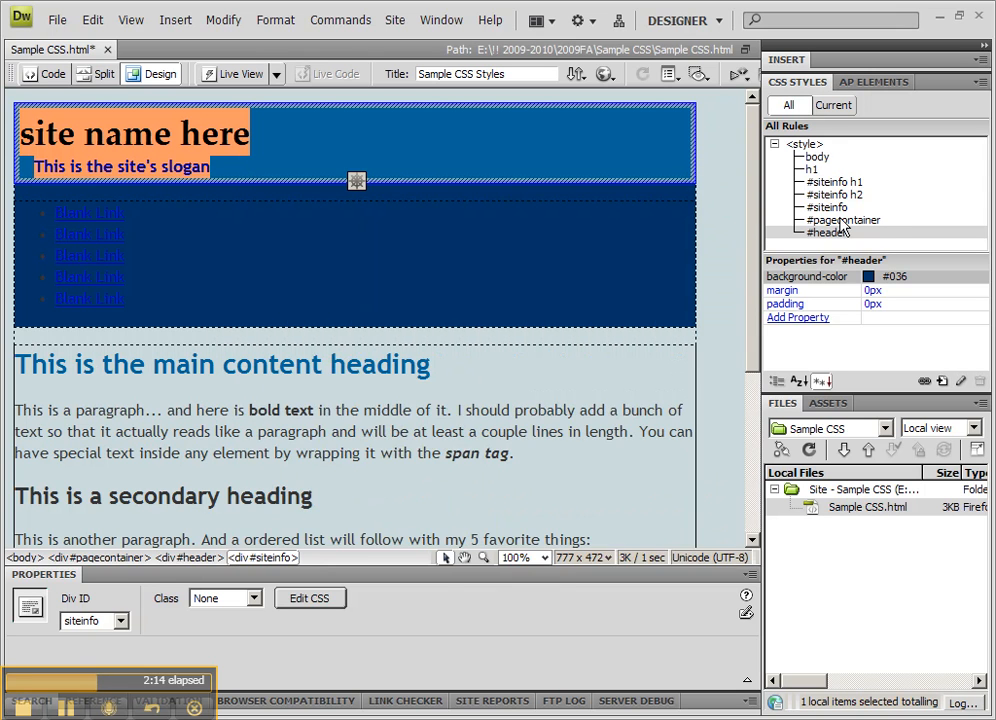
Reorder the style rules so #siteinfo follows #header, with #siteinfo h1 and #siteinfo h2 directly after #siteinfo
left_click(828, 208)
left_click_drag(831, 215, 829, 240)
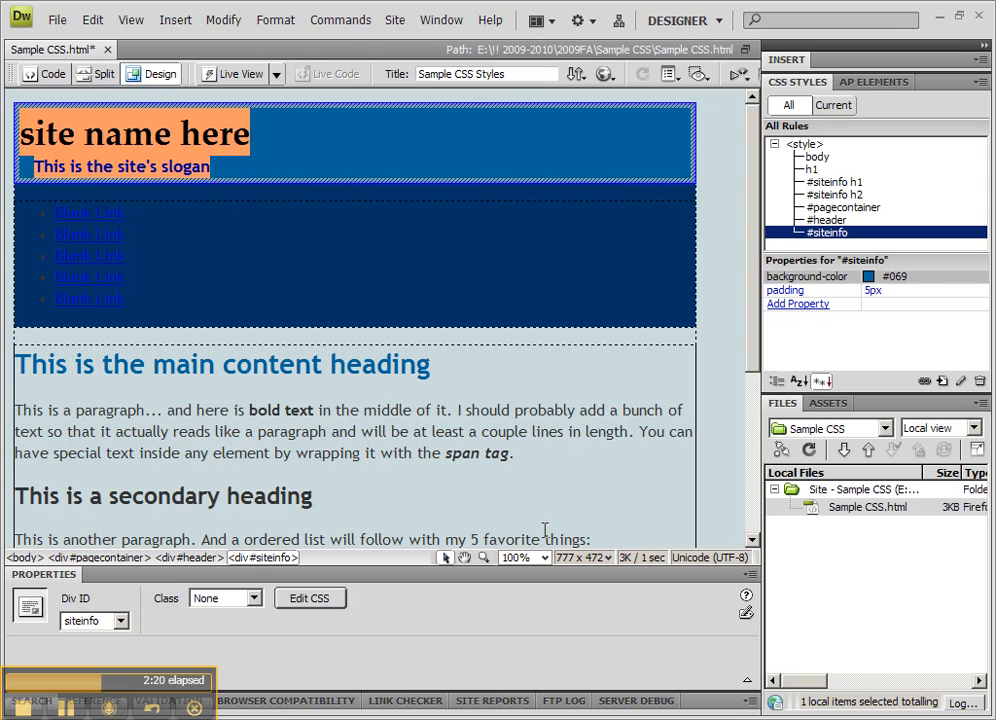
left_click(838, 195)
left_click(830, 186, "ctrl")
left_click_drag(830, 186, 836, 250)
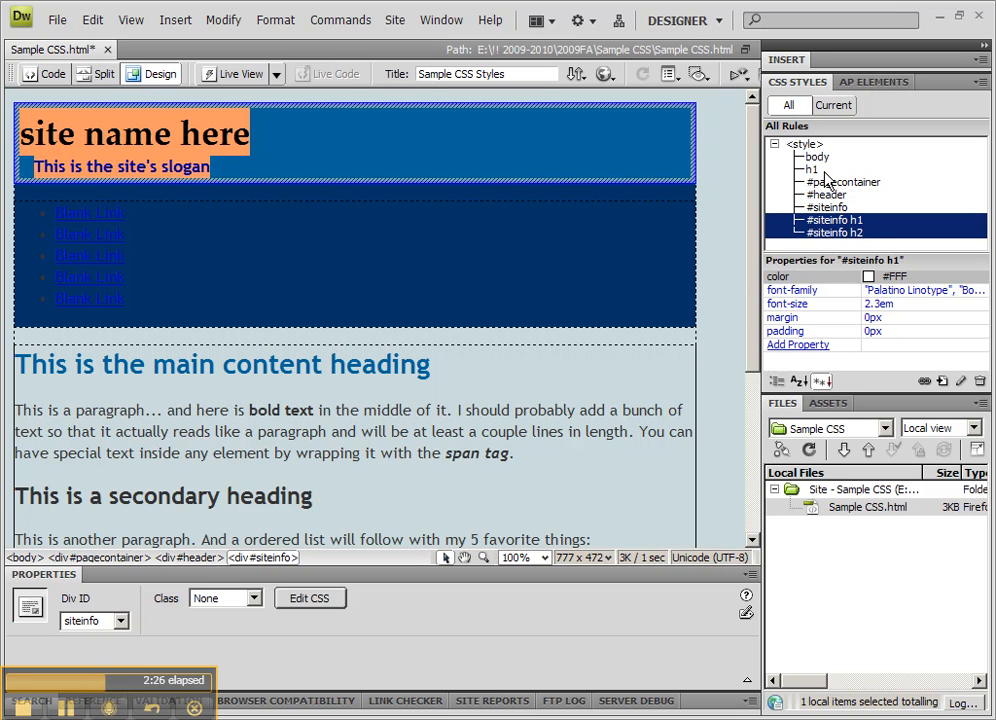
Edit the #siteinfo rule to add a 0 px margin on all sides, and finish the rule
left_click(833, 208)
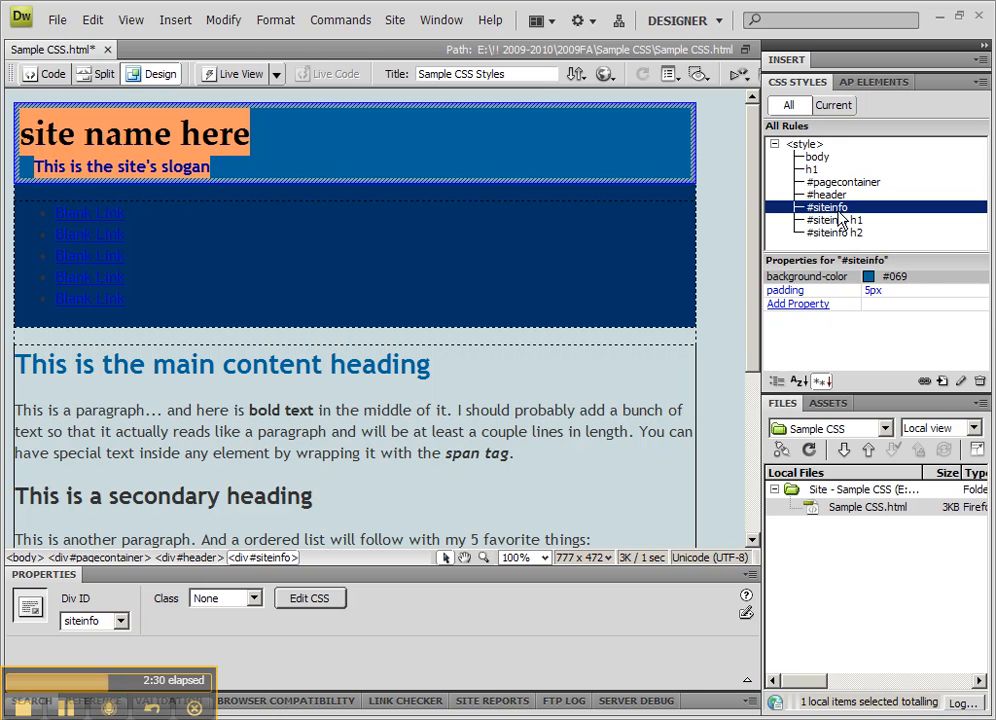
left_click(962, 382)
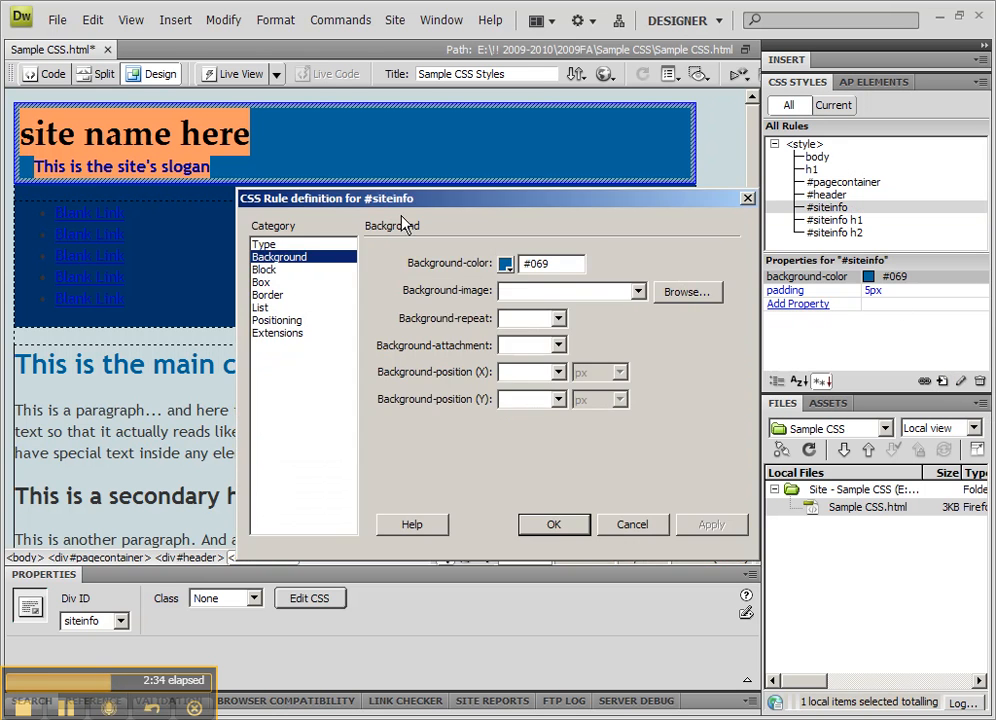
left_click(265, 282)
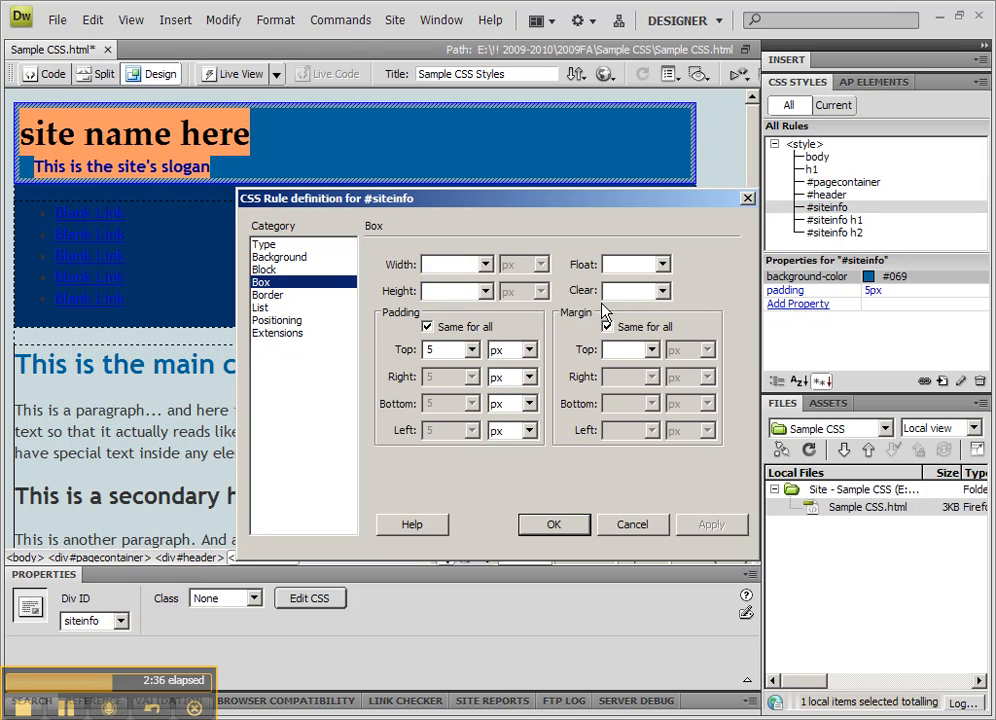
left_click(627, 349)
type("0")
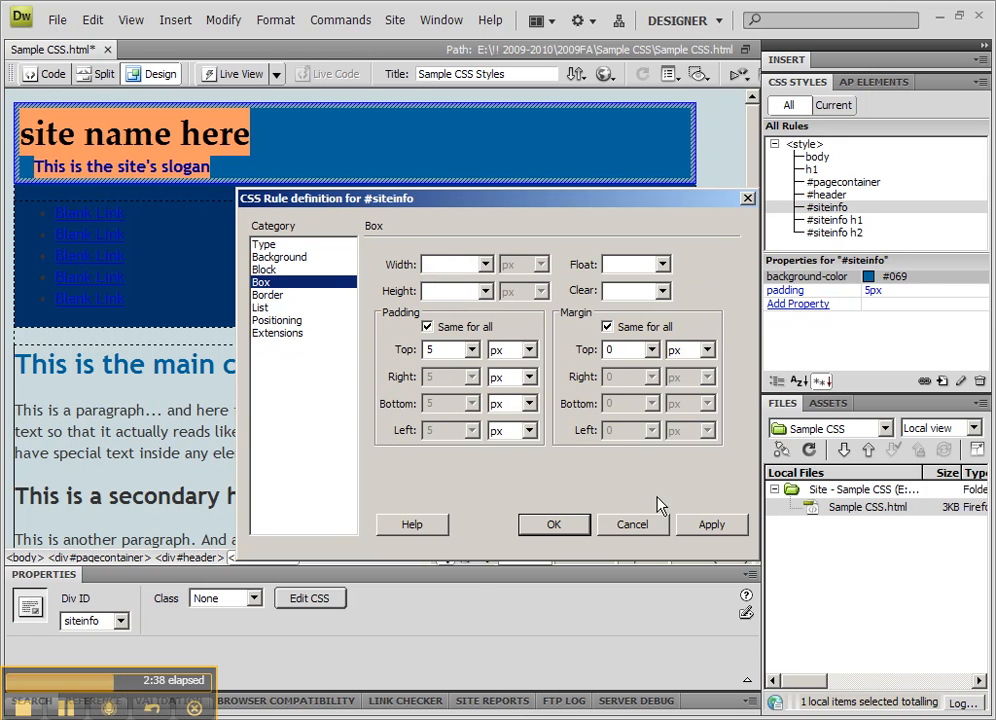
left_click(715, 528)
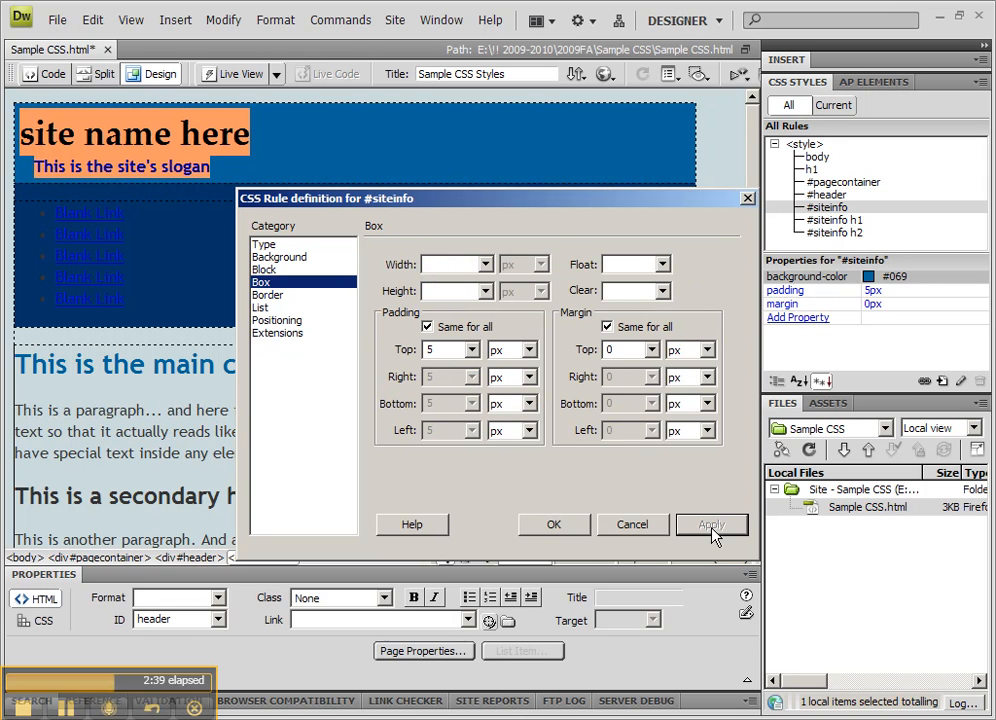
left_click(563, 529)
Create a CSS rule for the navigation container div with the selector shortened to #navcontainer
left_click(255, 209)
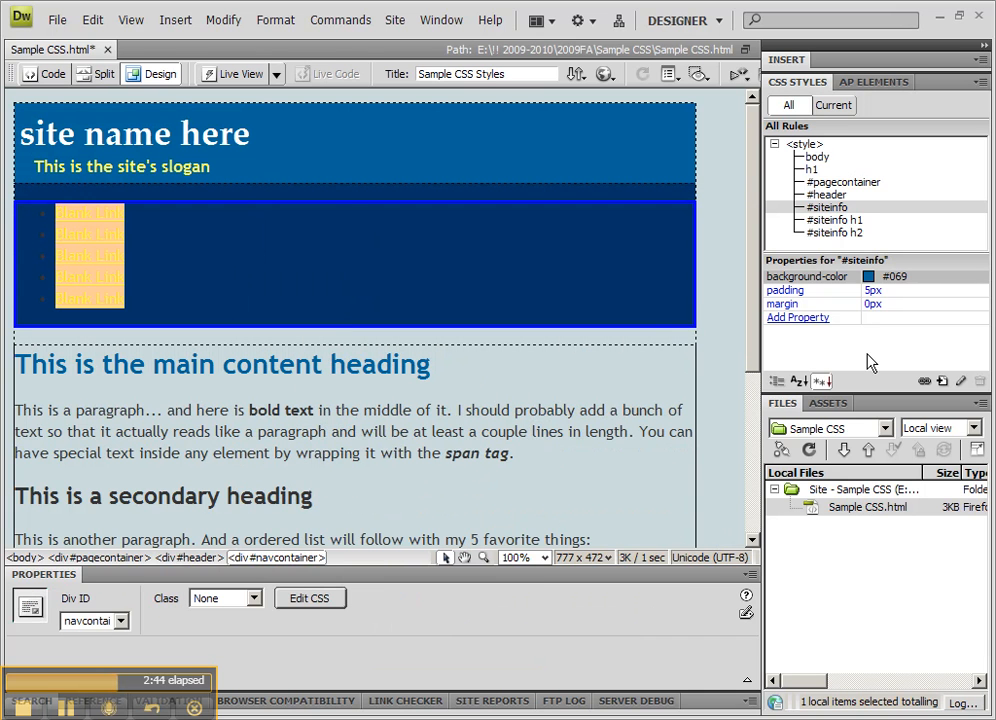
left_click(942, 381)
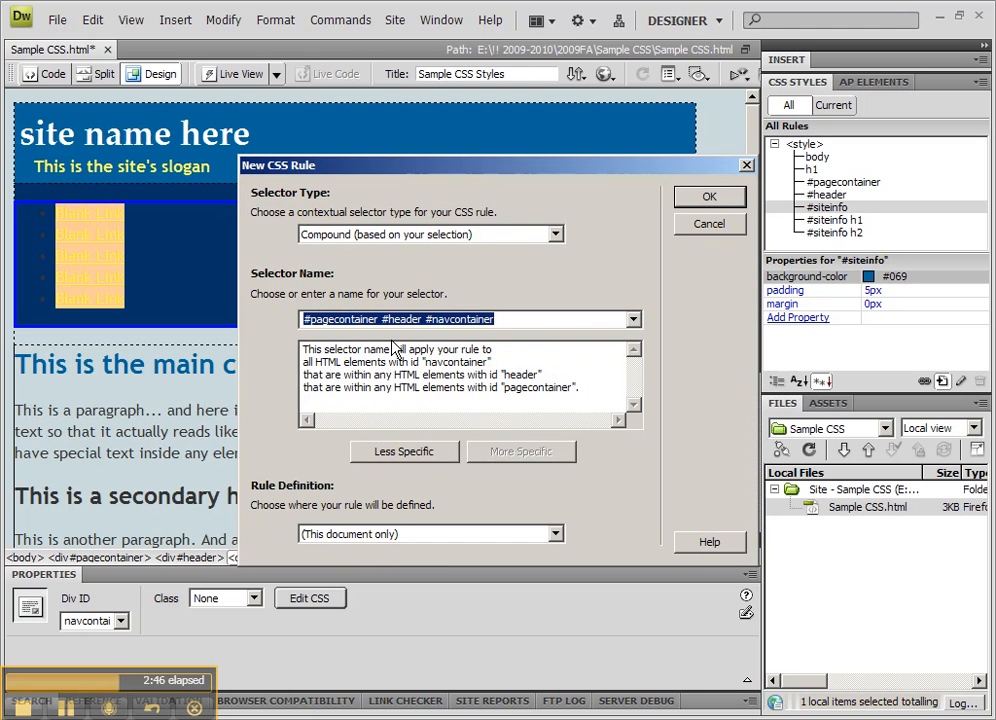
left_click_drag(426, 320, 303, 320)
key("BackSpace")
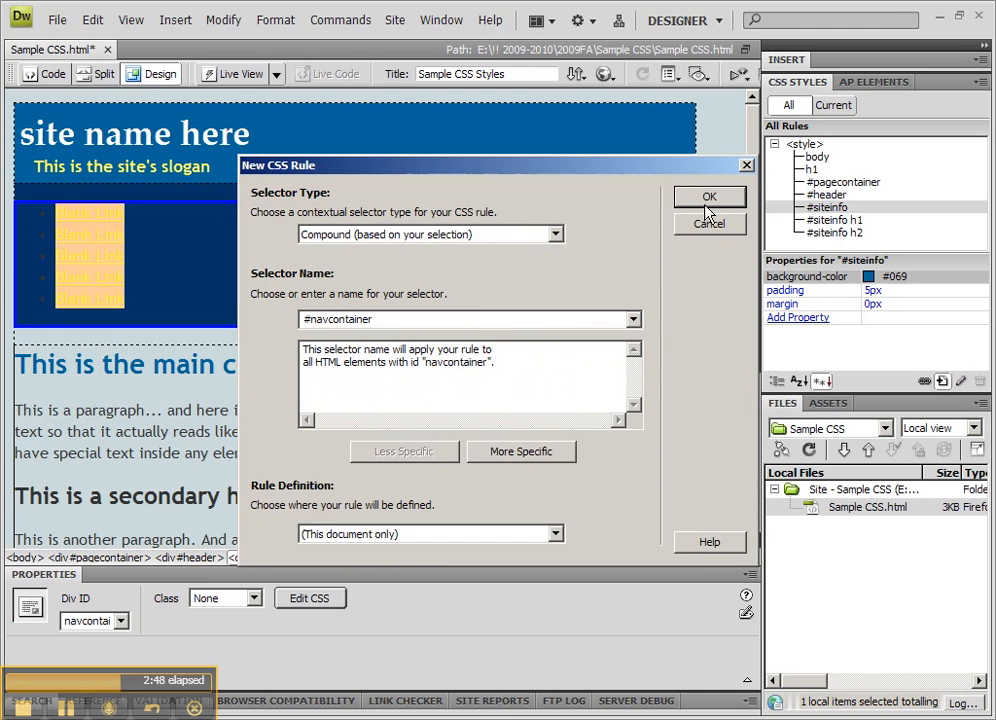
left_click(700, 200)
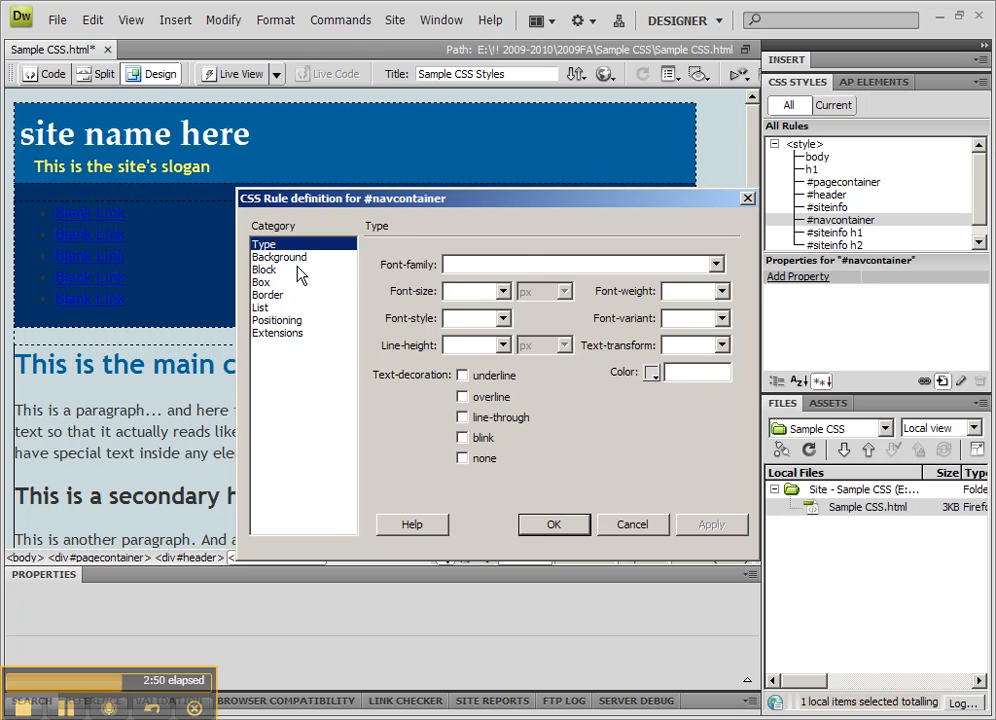
Set the #navcontainer background color to orange #F90
left_click(330, 258)
left_click(507, 264)
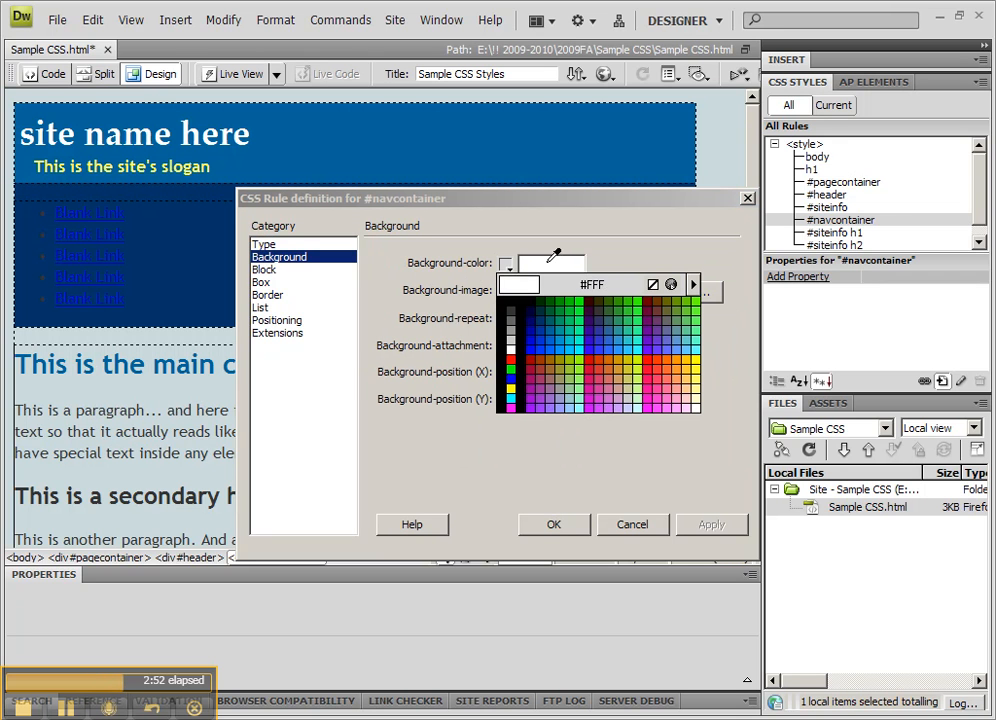
left_click(680, 356)
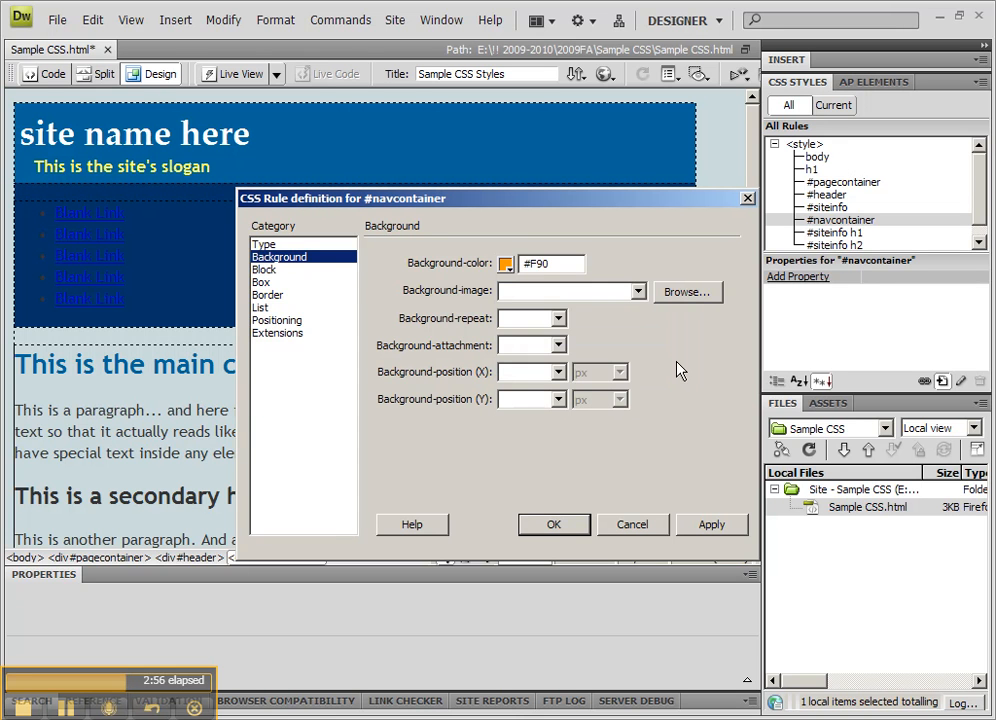
Give #navcontainer 0 px padding and 0 px margin on all sides, apply the settings and finish the rule
left_click(261, 282)
left_click(458, 349)
type("0")
left_click(622, 349)
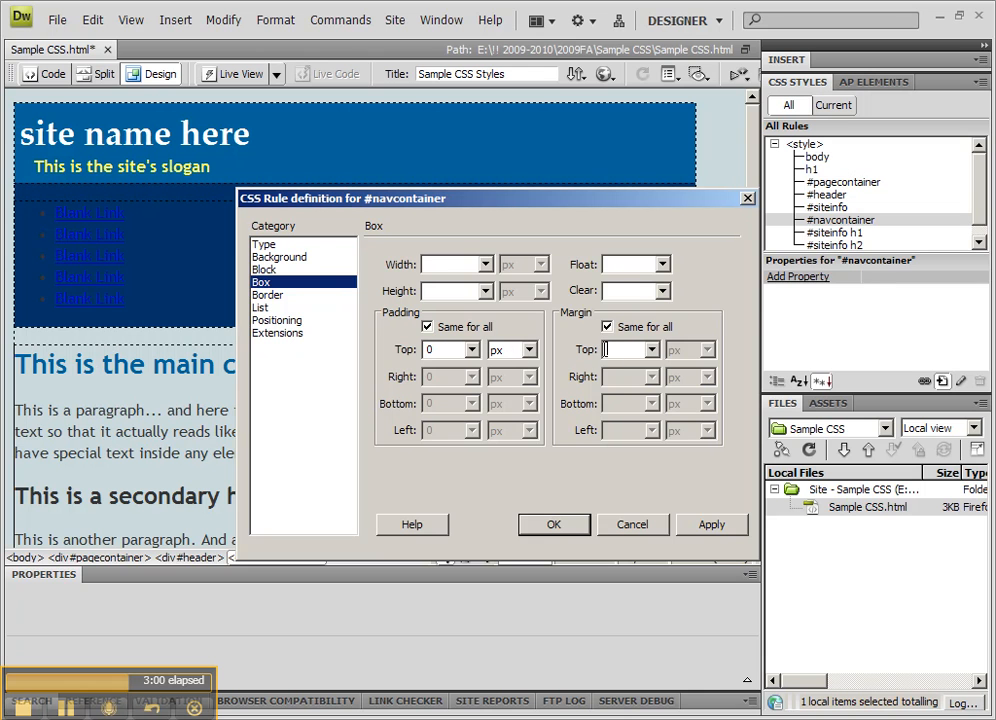
type("0")
left_click(711, 525)
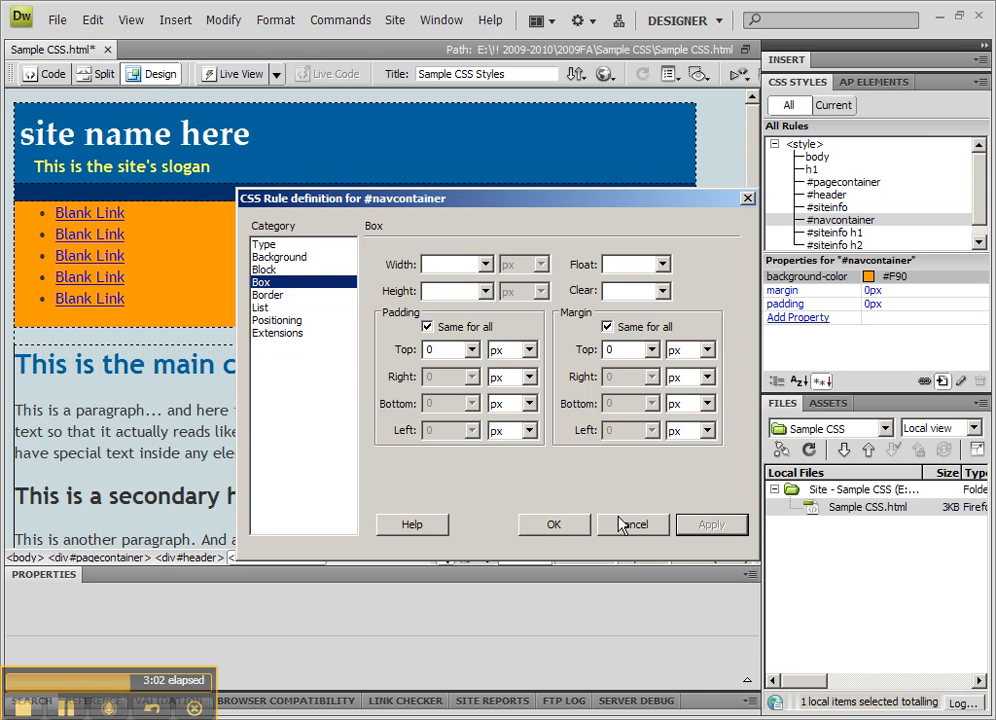
left_click(551, 526)
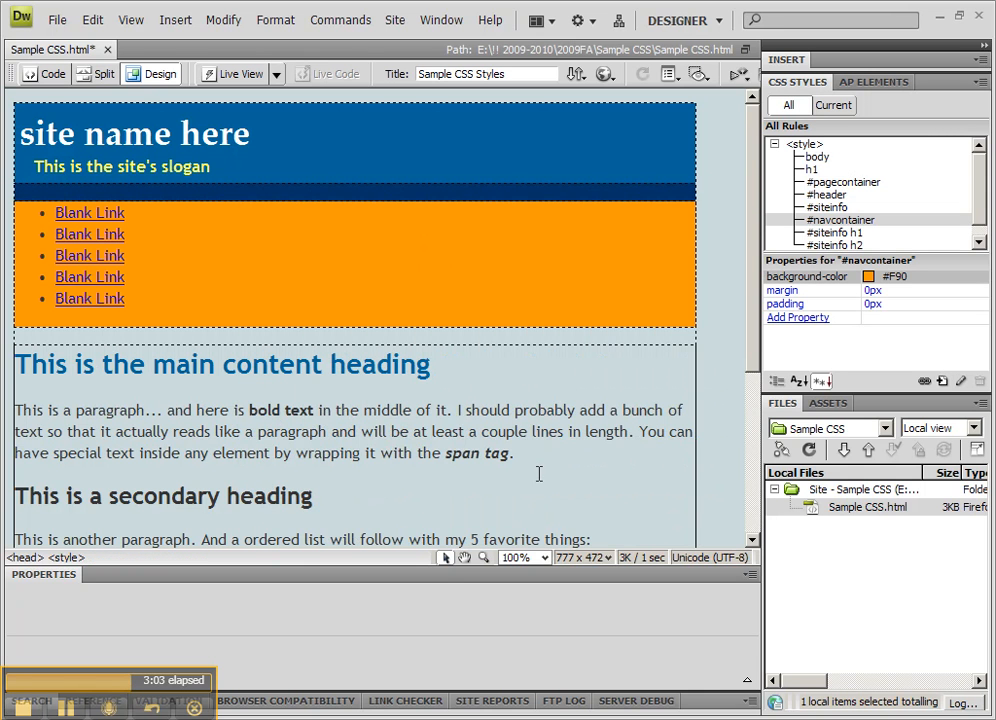
Create a CSS rule for the navigation's unordered list with the selector ul#navlist
left_click(243, 187)
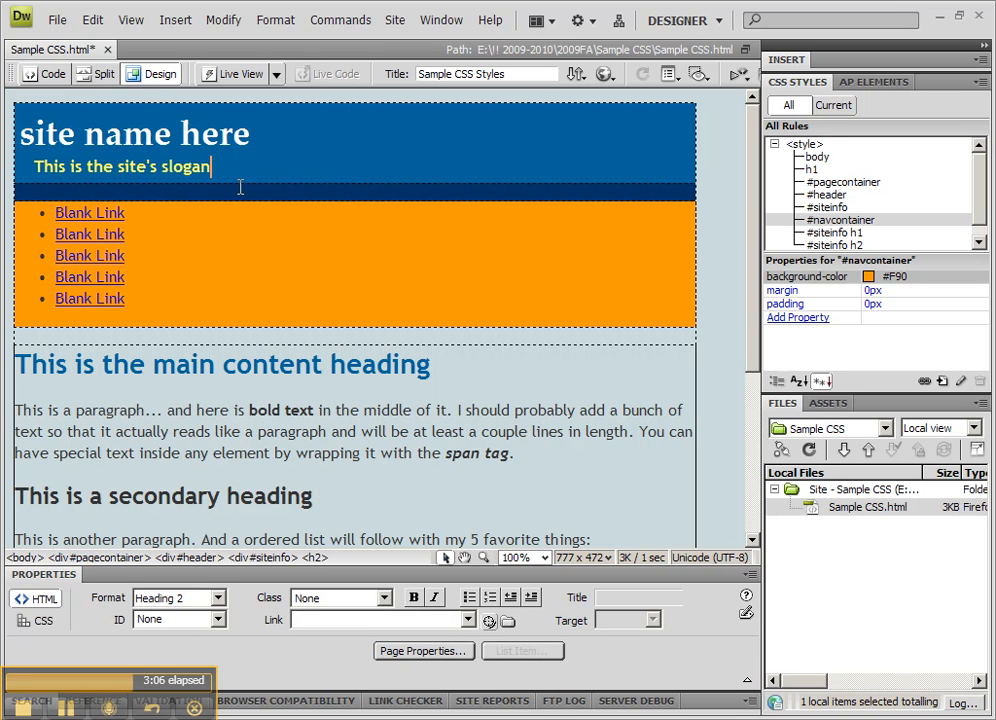
left_click(108, 213)
left_click(348, 558)
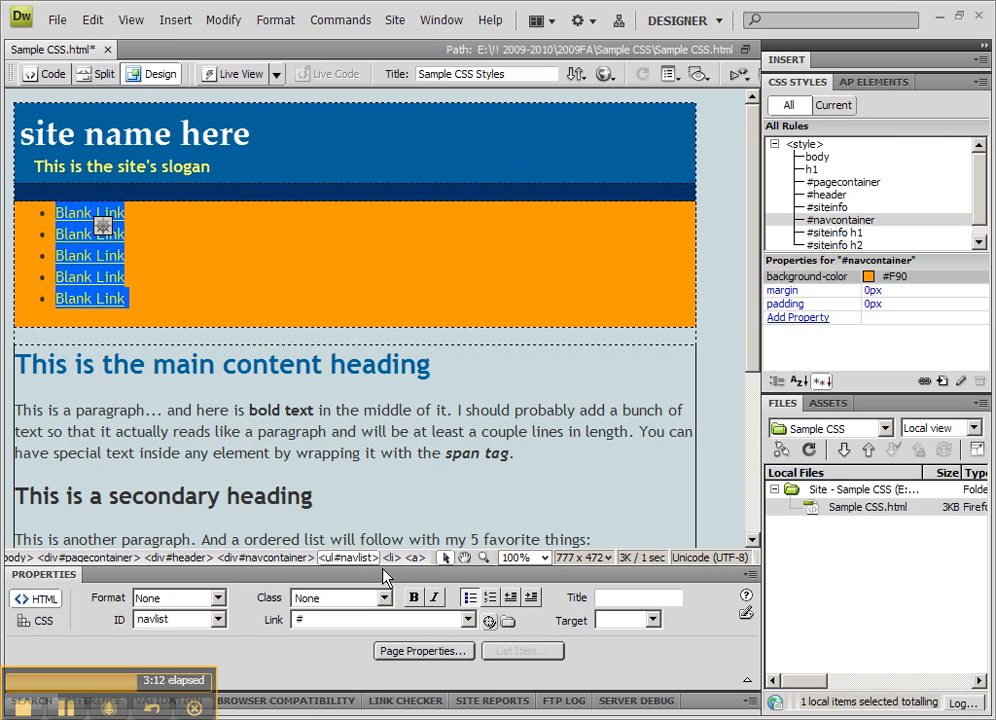
left_click(942, 381)
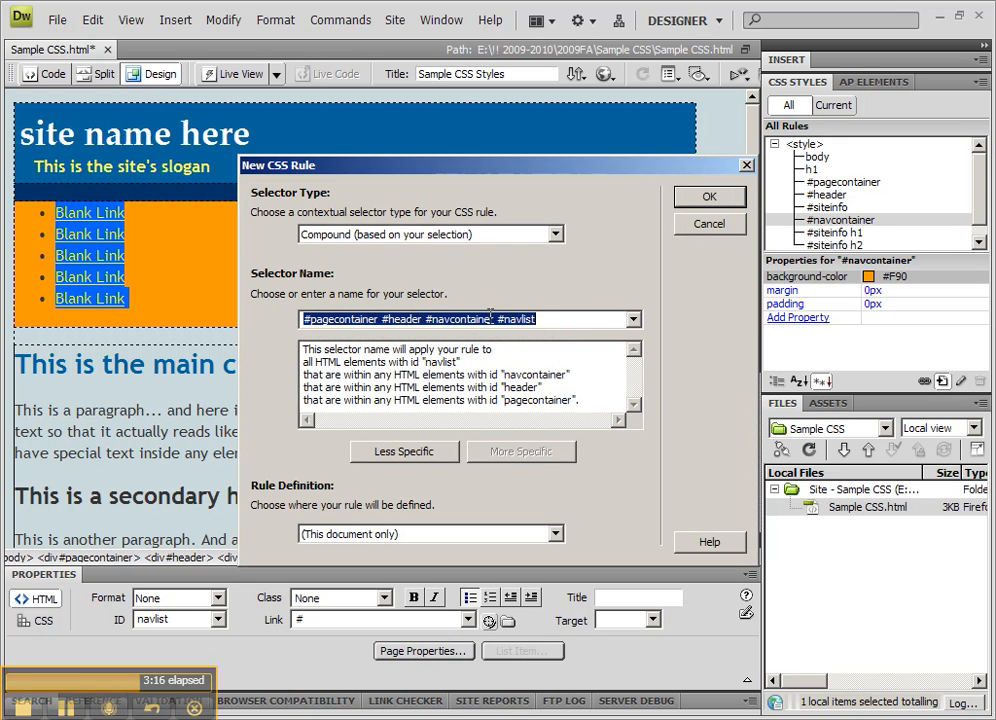
left_click_drag(496, 320, 230, 322)
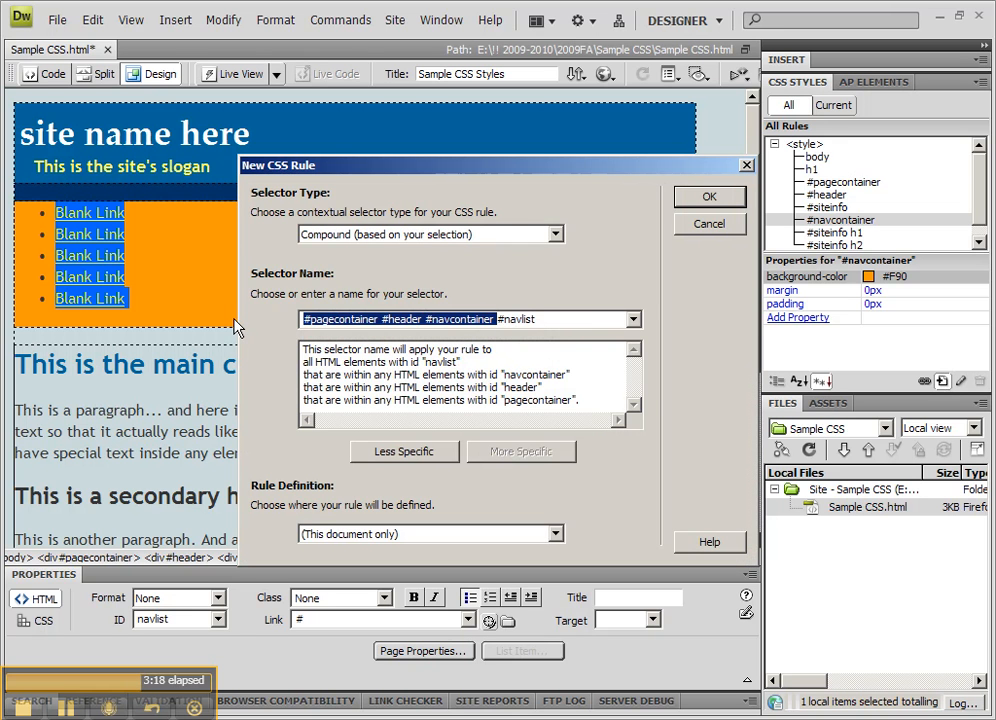
key("BackSpace")
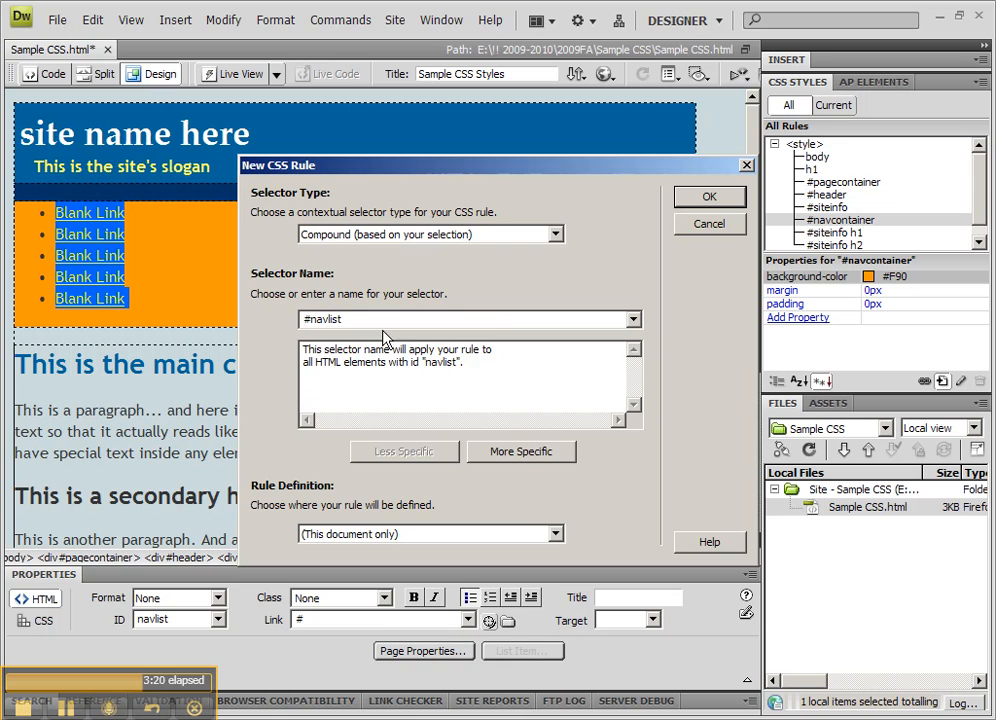
type("ul")
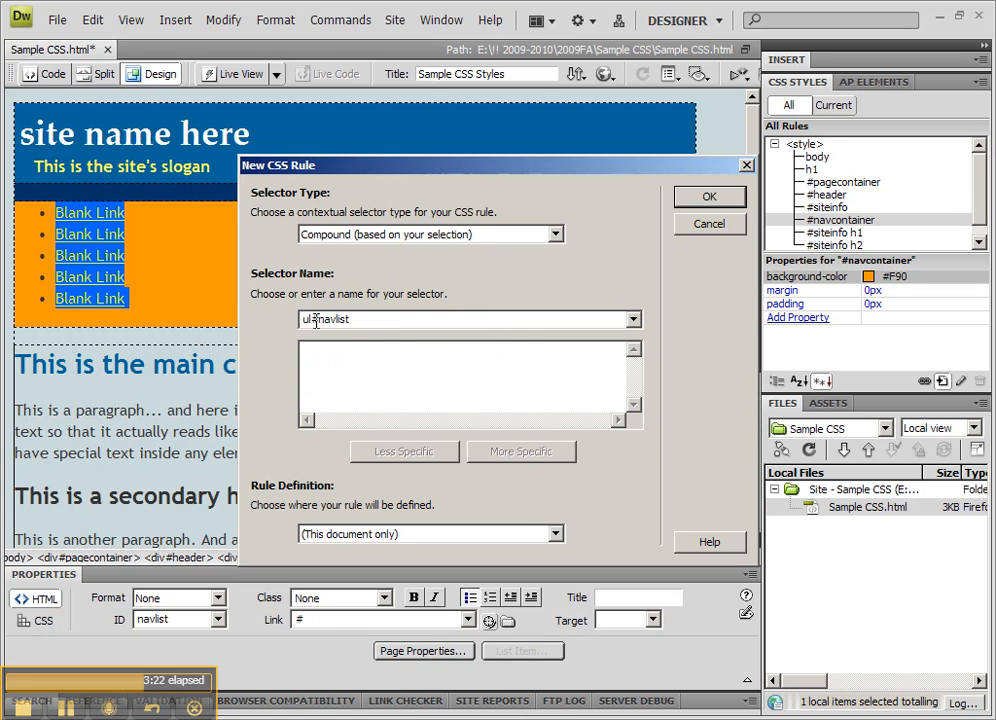
left_click(699, 198)
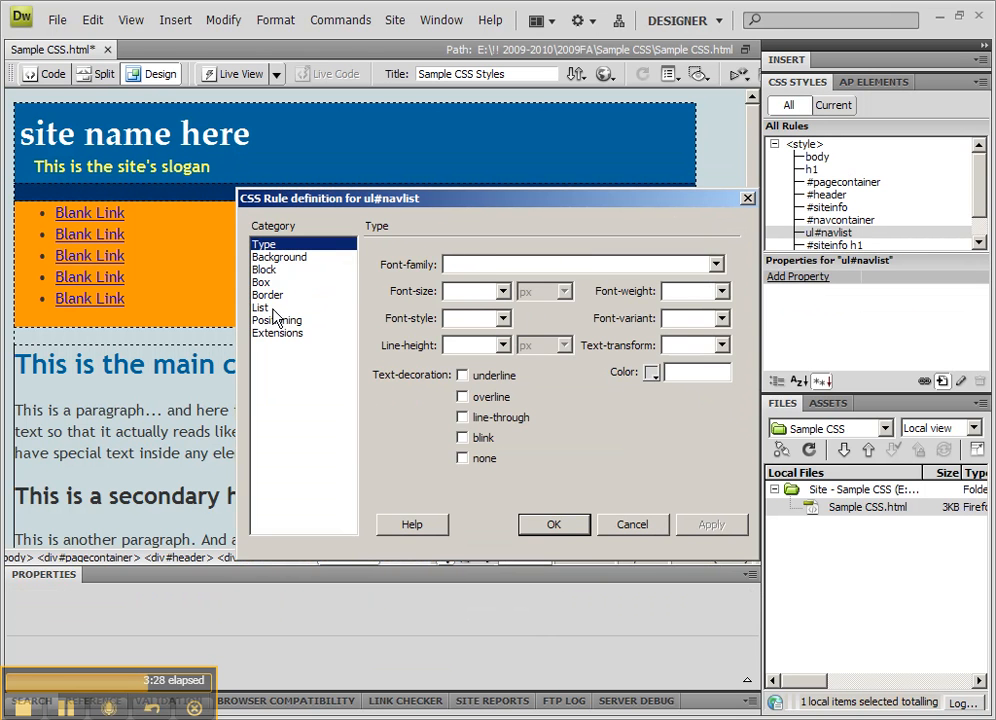
Set the list style type of ul#navlist to none
left_click(268, 308)
left_click(540, 265)
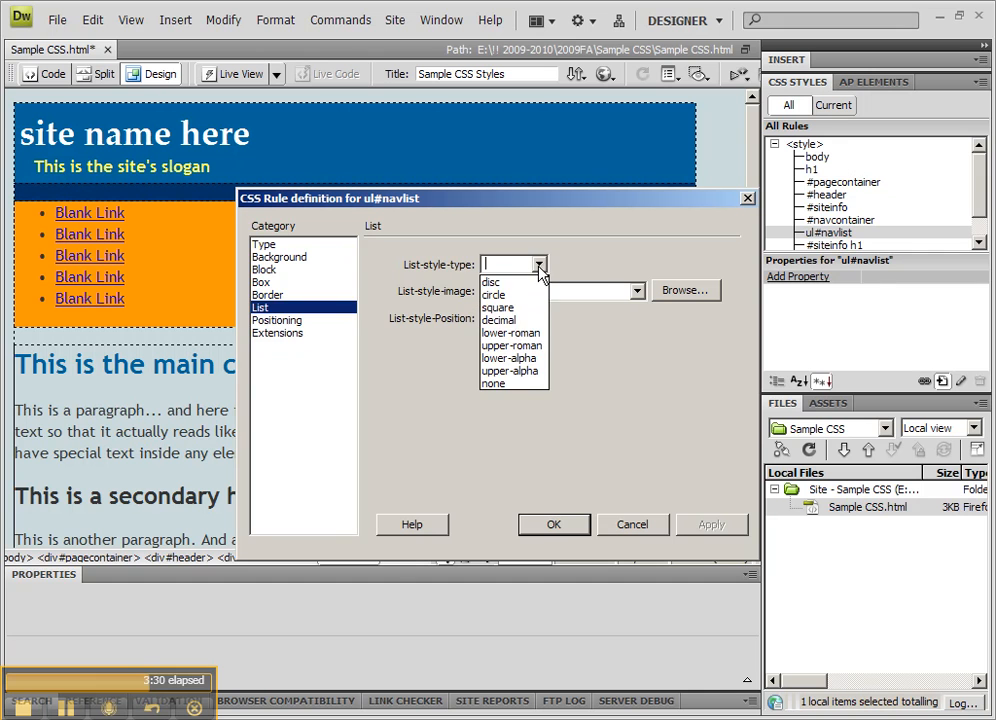
left_click(503, 382)
Set the display of ul#navlist to inline and apply the change
left_click(291, 324)
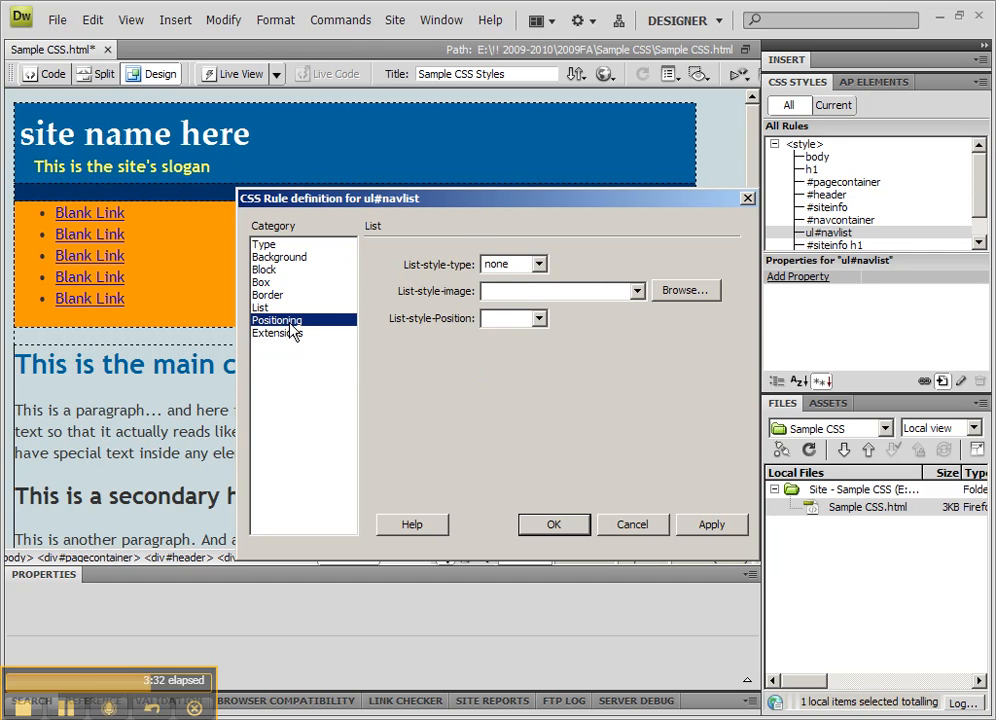
left_click(262, 282)
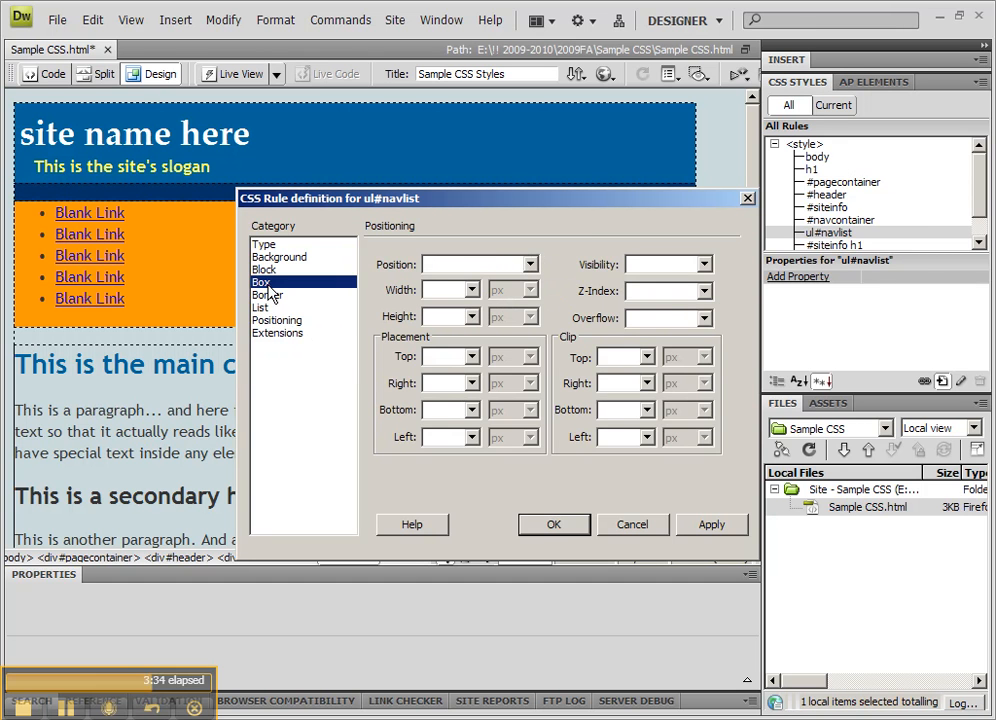
left_click(265, 269)
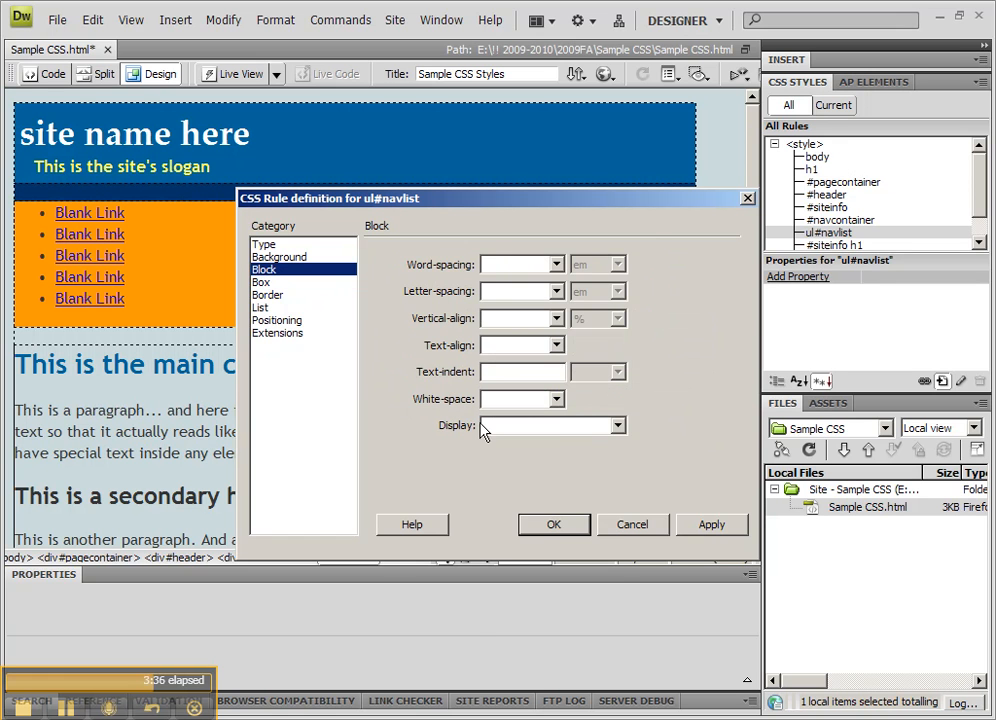
left_click(618, 426)
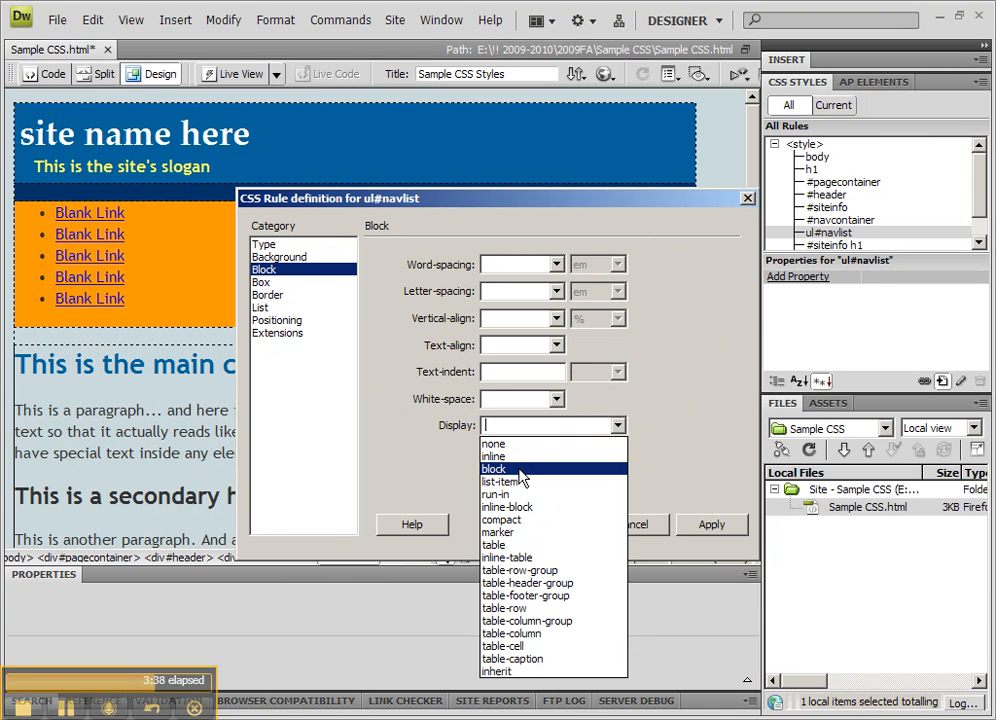
left_click(509, 458)
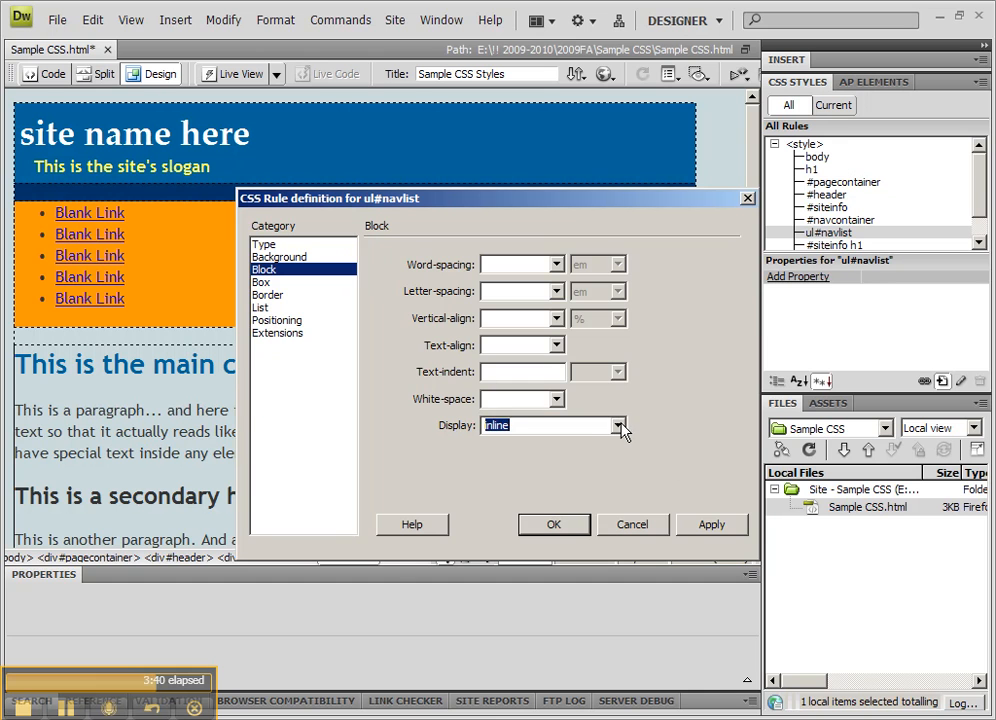
left_click(733, 526)
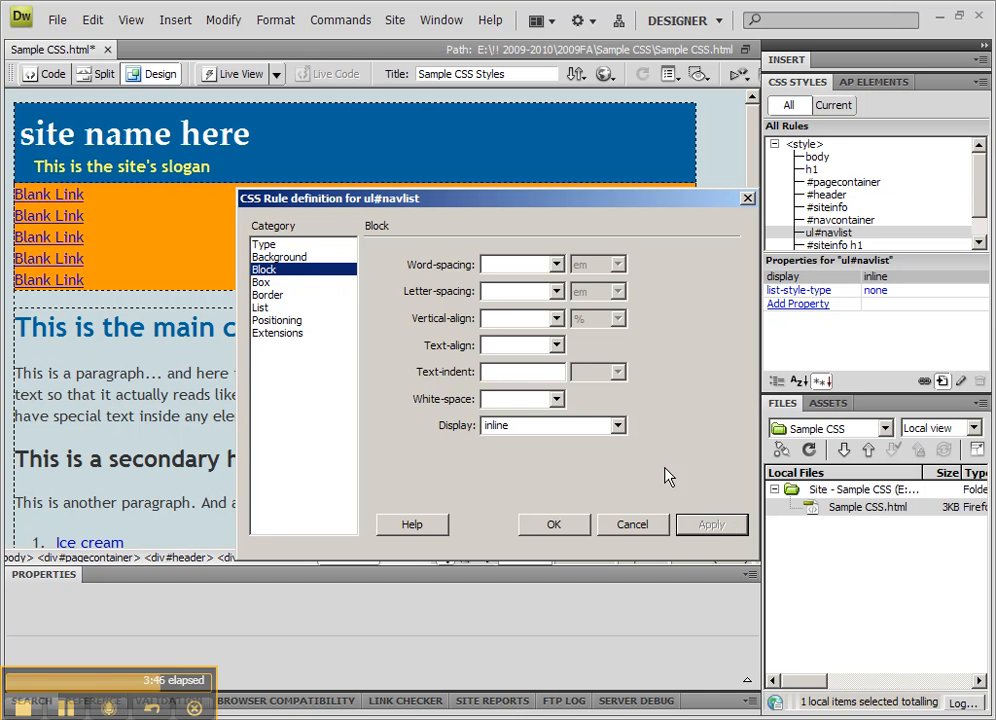
Try block as the display value of ul#navlist and apply it
left_click(618, 427)
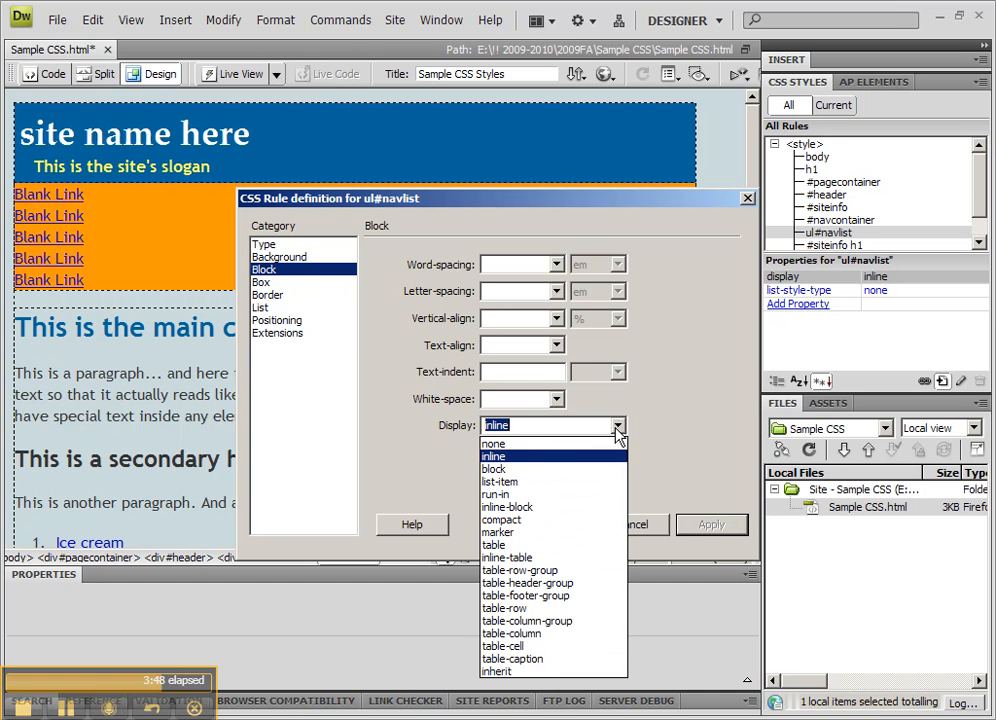
left_click(522, 469)
left_click(736, 527)
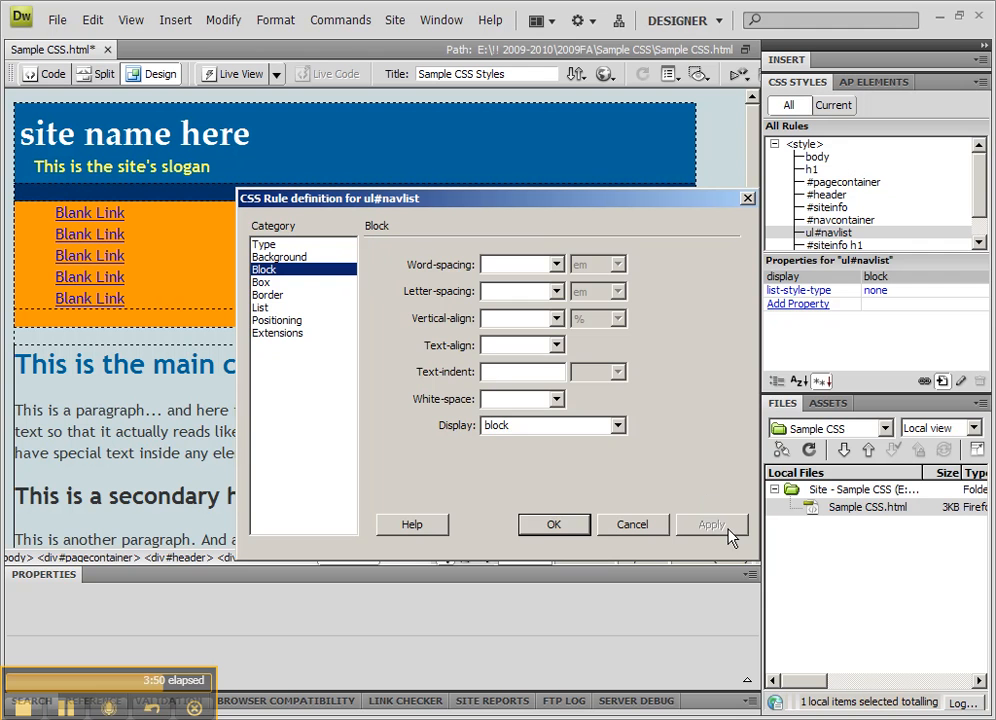
Return the display of ul#navlist to inline, apply it and finish the rule
left_click(620, 427)
left_click(537, 462)
left_click(711, 526)
left_click(574, 528)
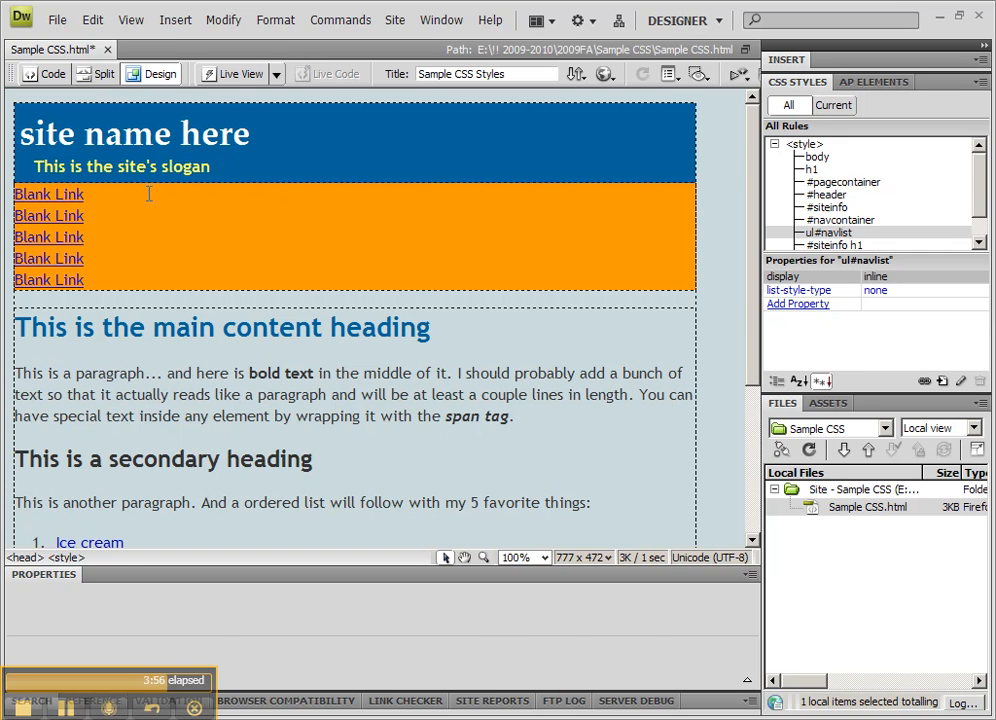
Select a list item in the navigation and create a CSS rule for it with the selector ul#navlist li
left_click(55, 216)
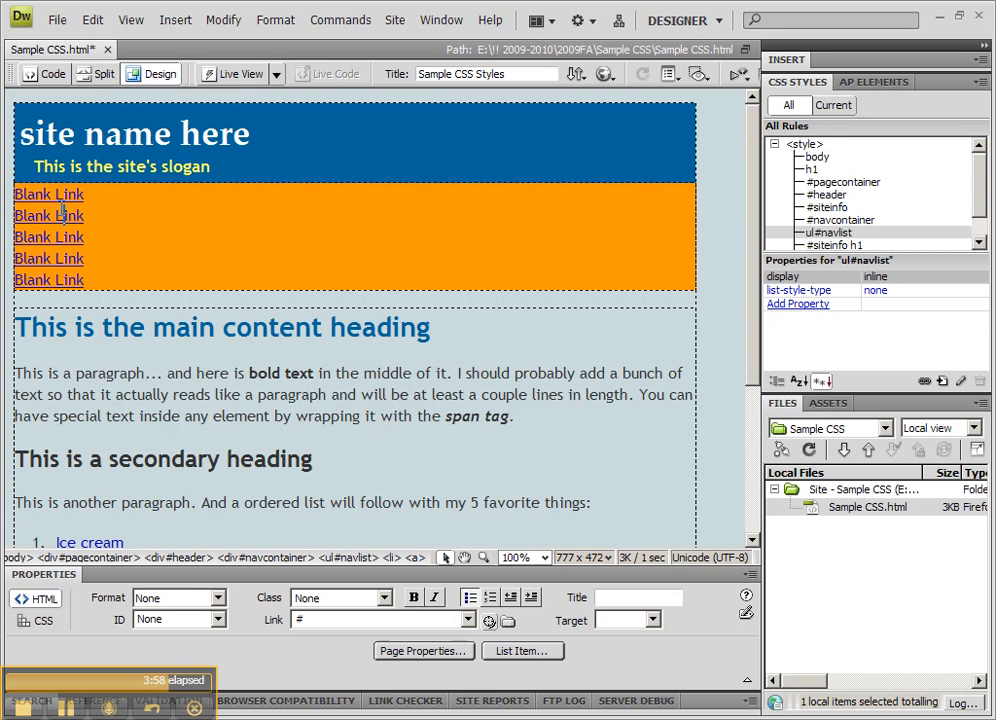
left_click(415, 558)
left_click(390, 562)
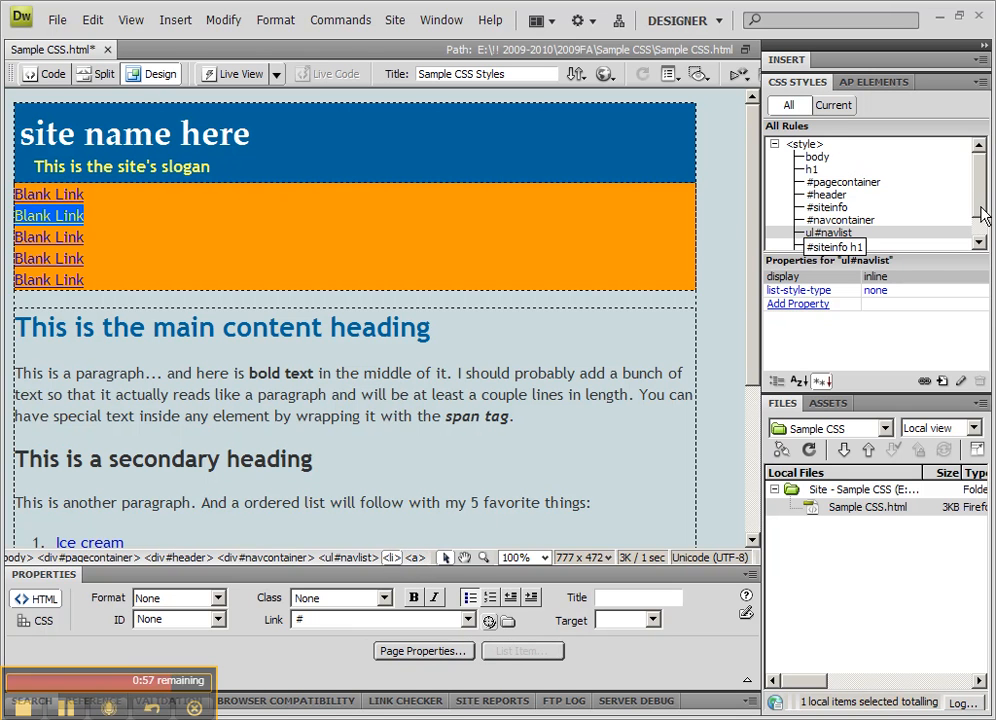
left_click_drag(980, 208, 977, 239)
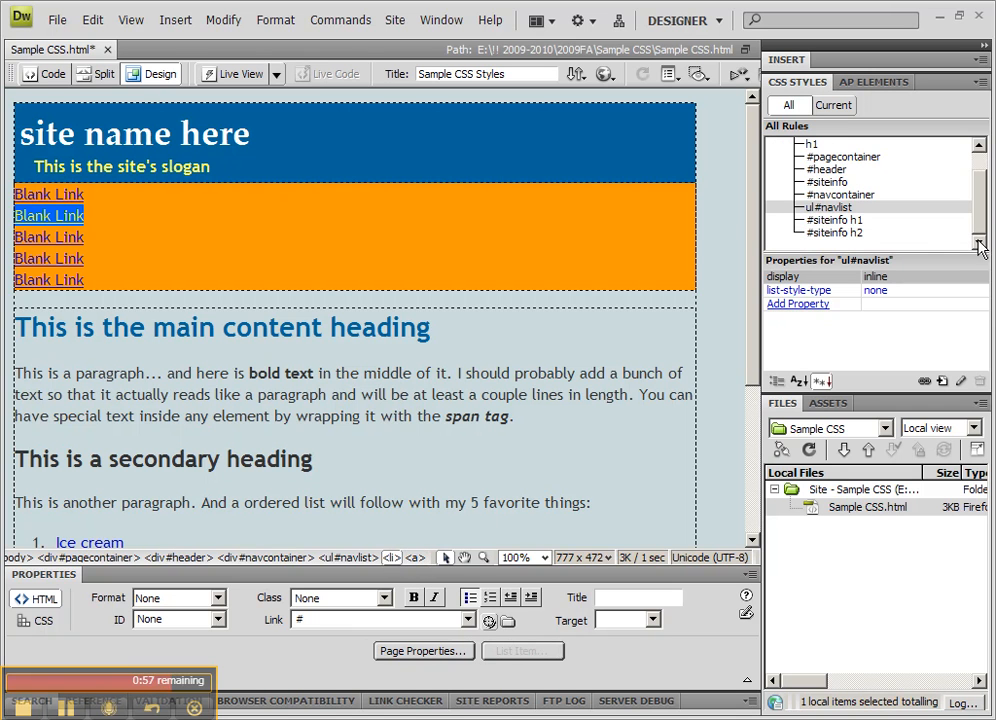
left_click(942, 382)
left_click_drag(497, 319, 200, 313)
key("BackSpace")
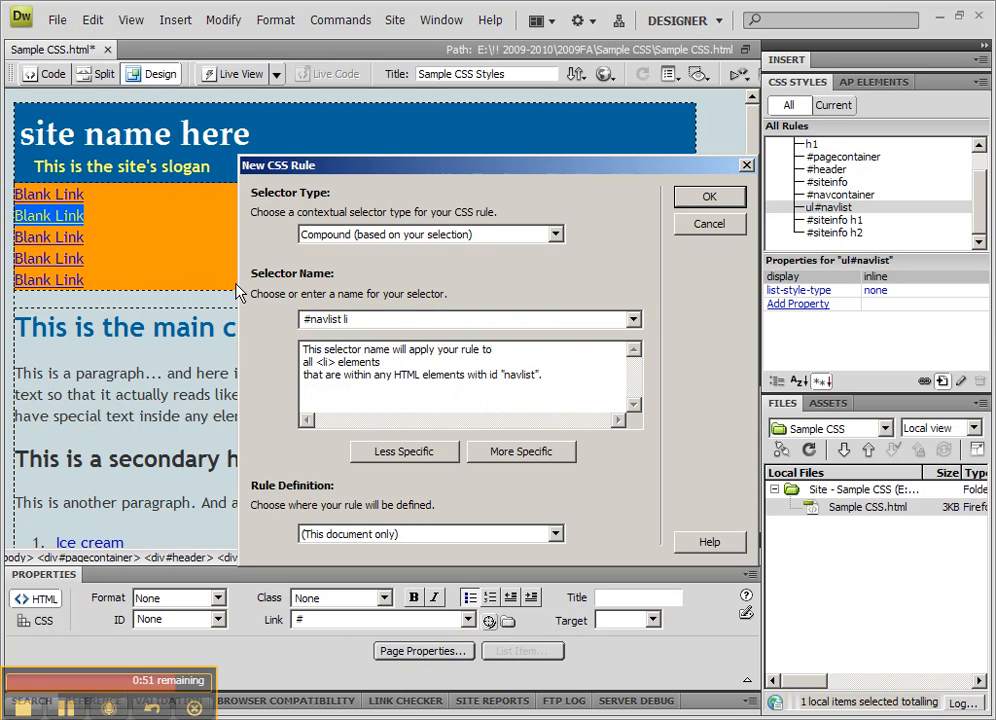
left_click(302, 319)
type("ul")
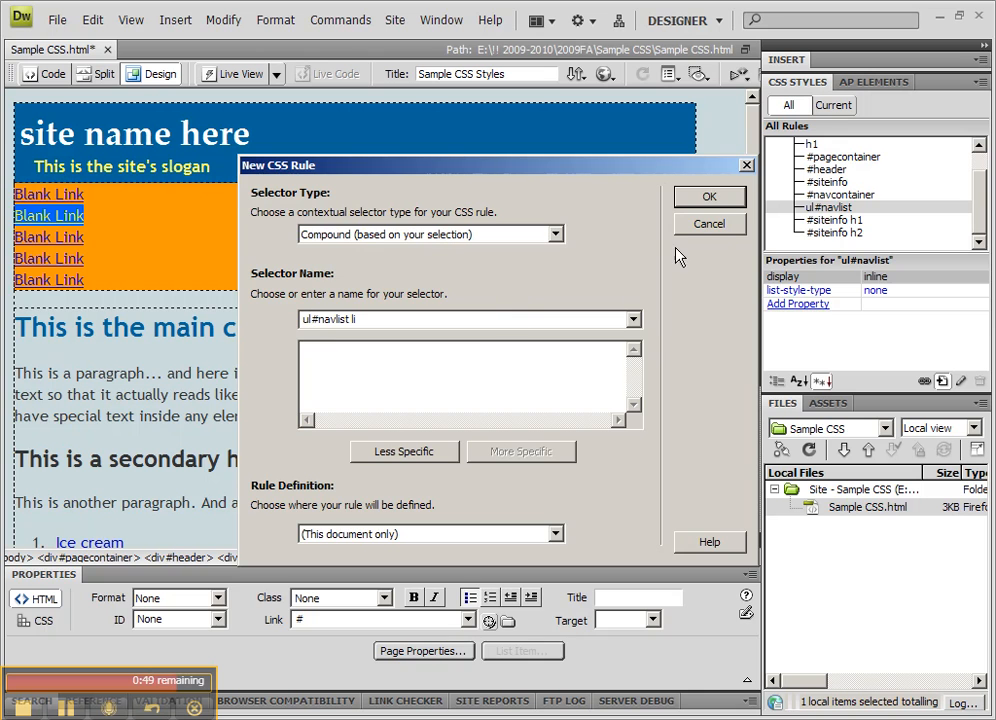
left_click(729, 205)
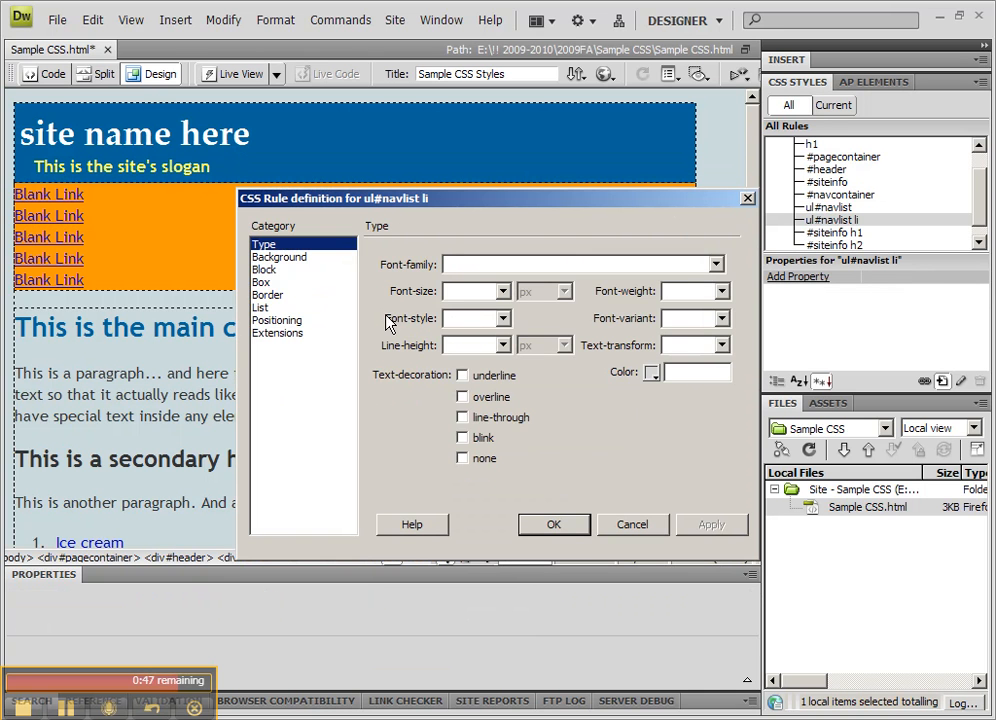
Set the display of ul#navlist li to inline and apply it
left_click(265, 270)
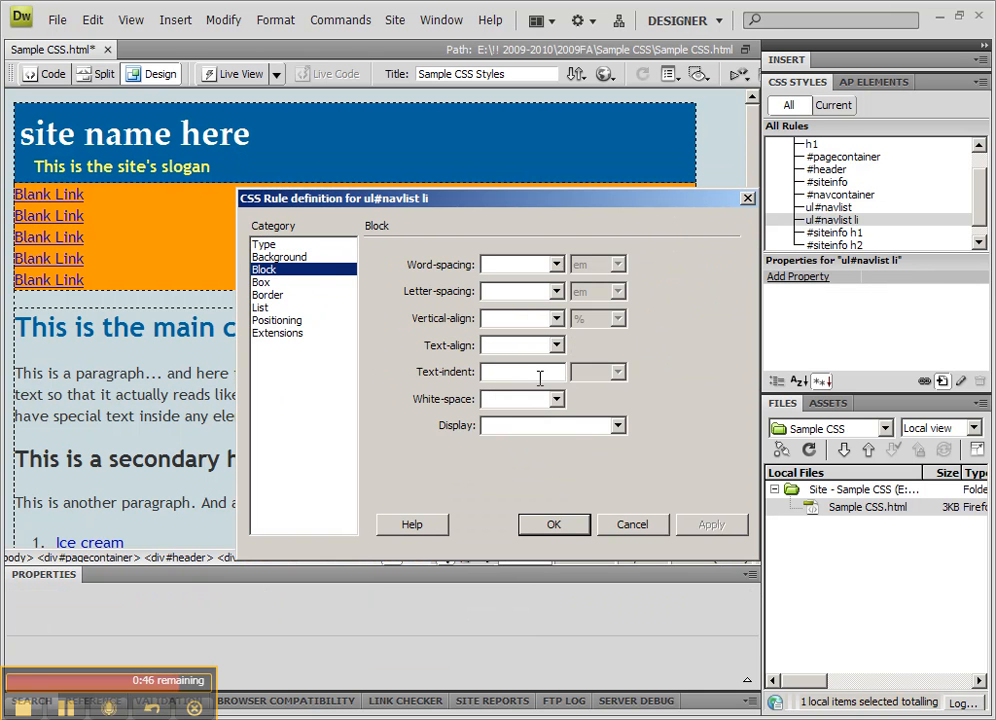
left_click(618, 425)
left_click(533, 457)
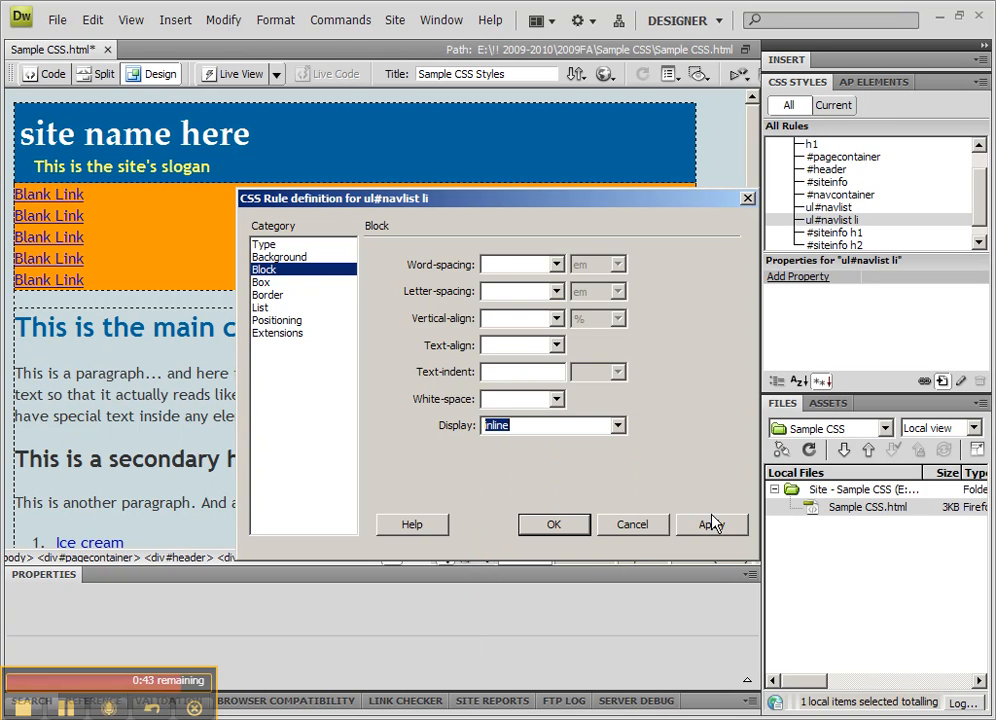
left_click(712, 525)
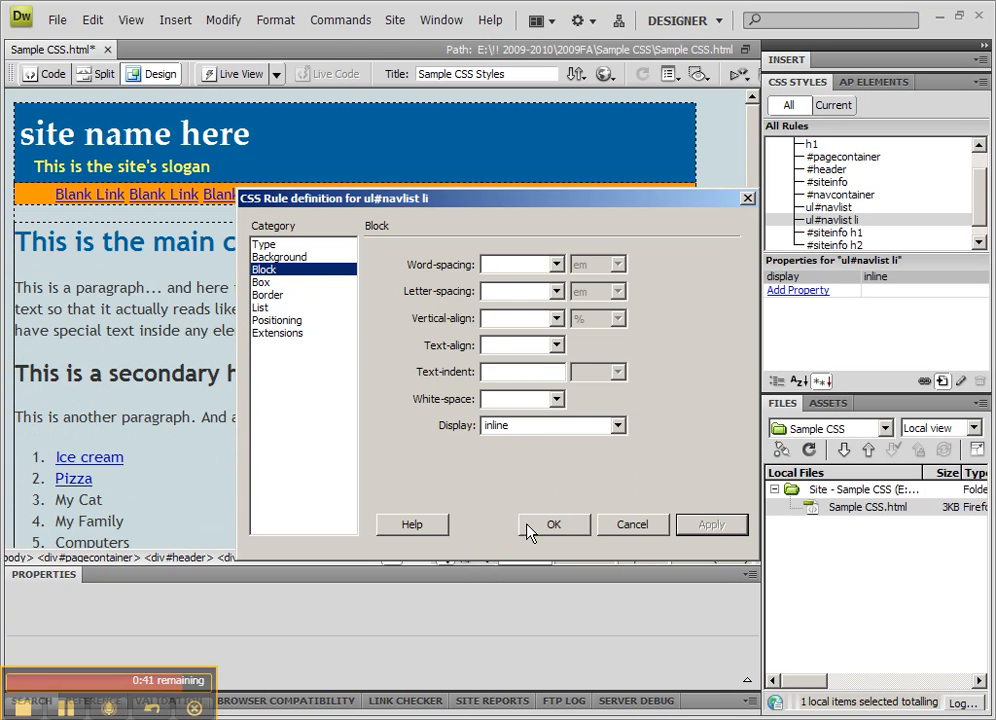
Give ul#navlist li 0 px padding and 0 px margin on all sides, apply the settings and finish the rule
left_click(272, 283)
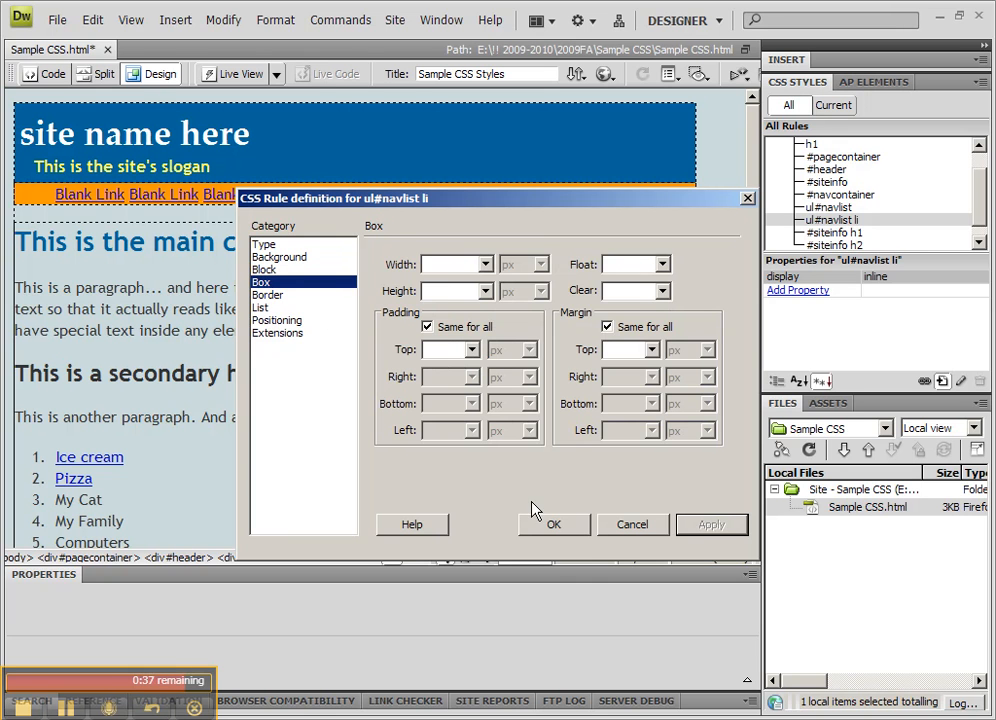
left_click(444, 347)
type("0")
left_click(634, 349)
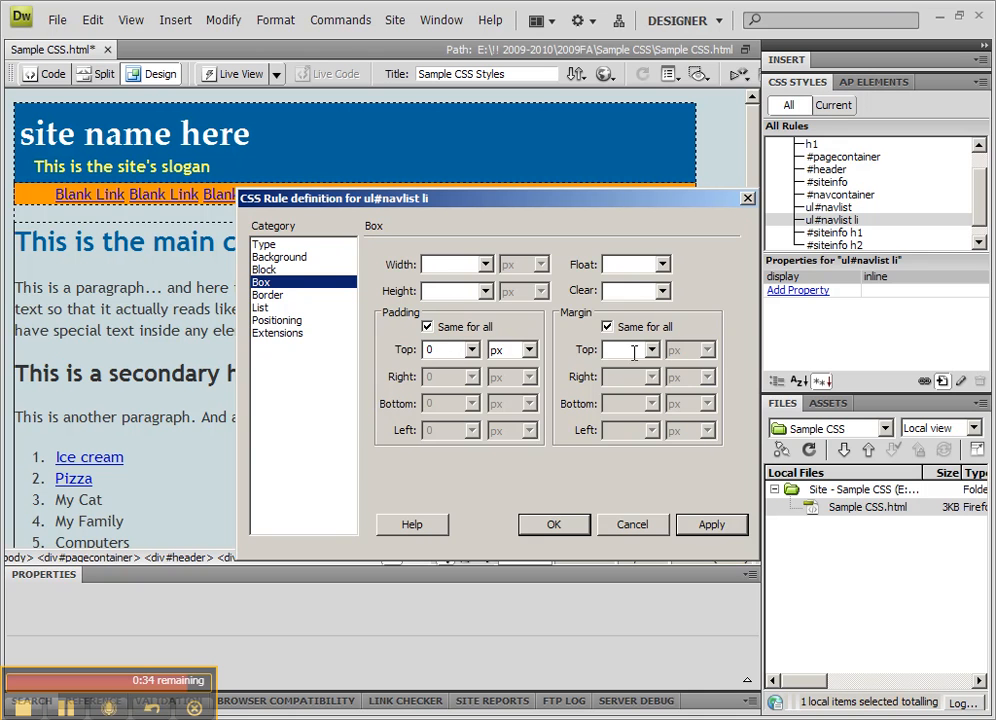
type("0")
left_click(711, 524)
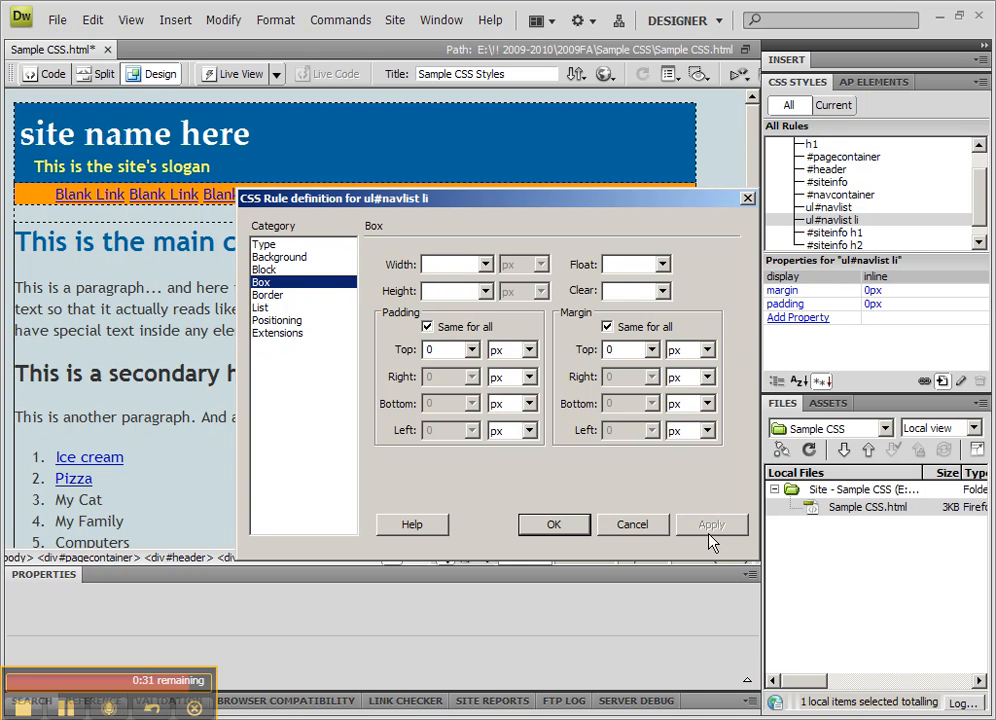
left_click(556, 524)
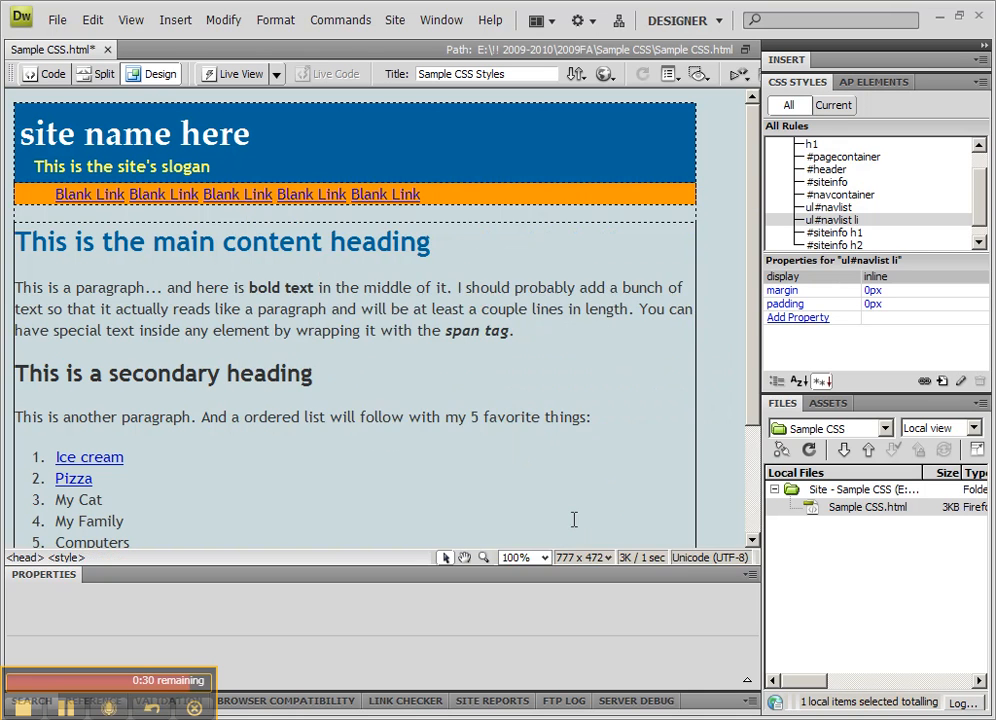
Edit the existing ul#navlist rule to have 0 px padding and 0 px margin on all sides, and confirm it
right_click(840, 208)
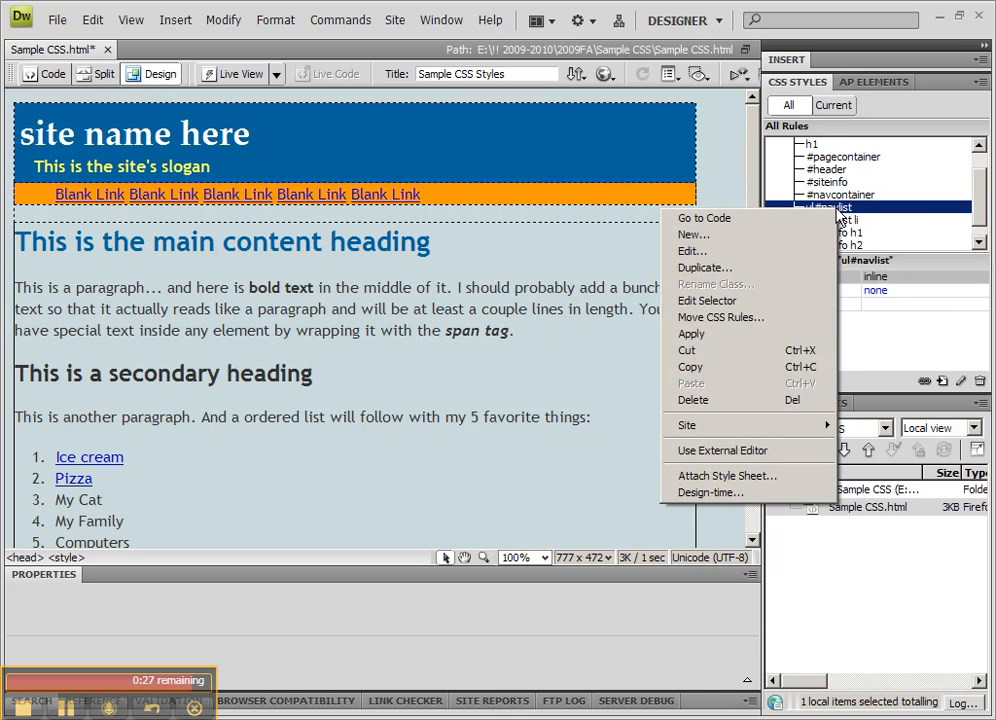
left_click(742, 251)
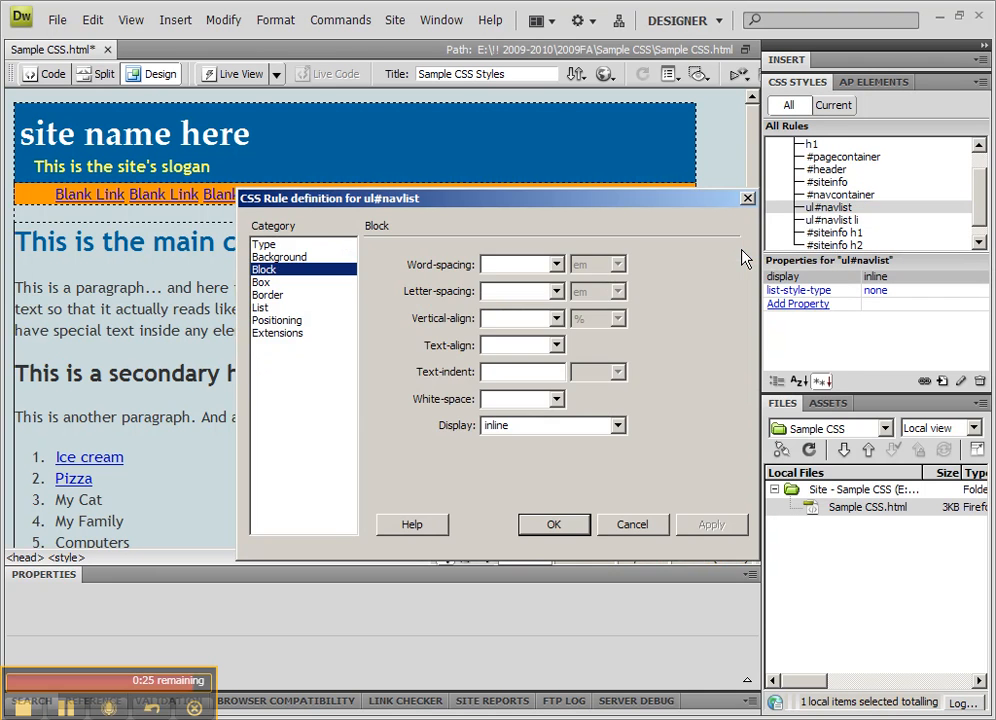
left_click(262, 282)
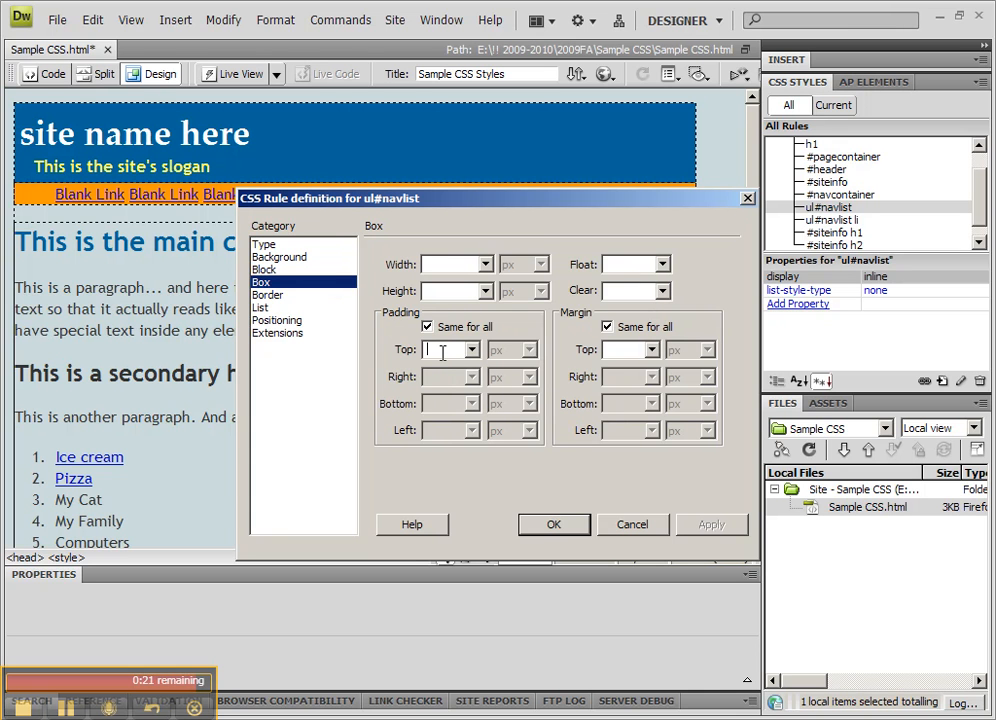
type("0")
left_click(627, 349)
type("0")
left_click(704, 525)
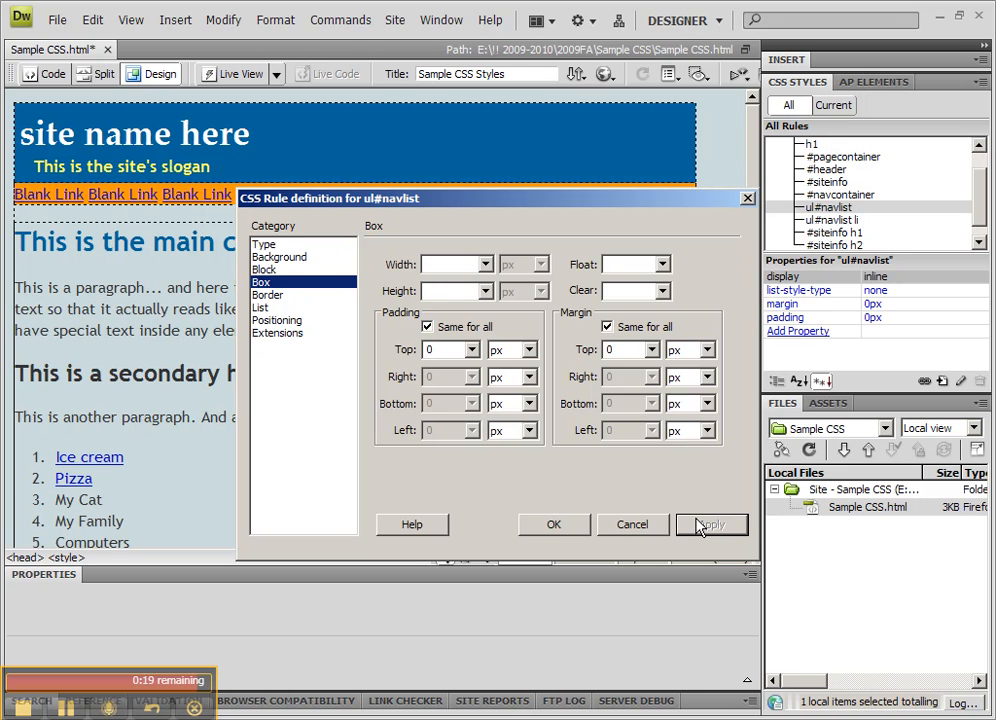
left_click(558, 525)
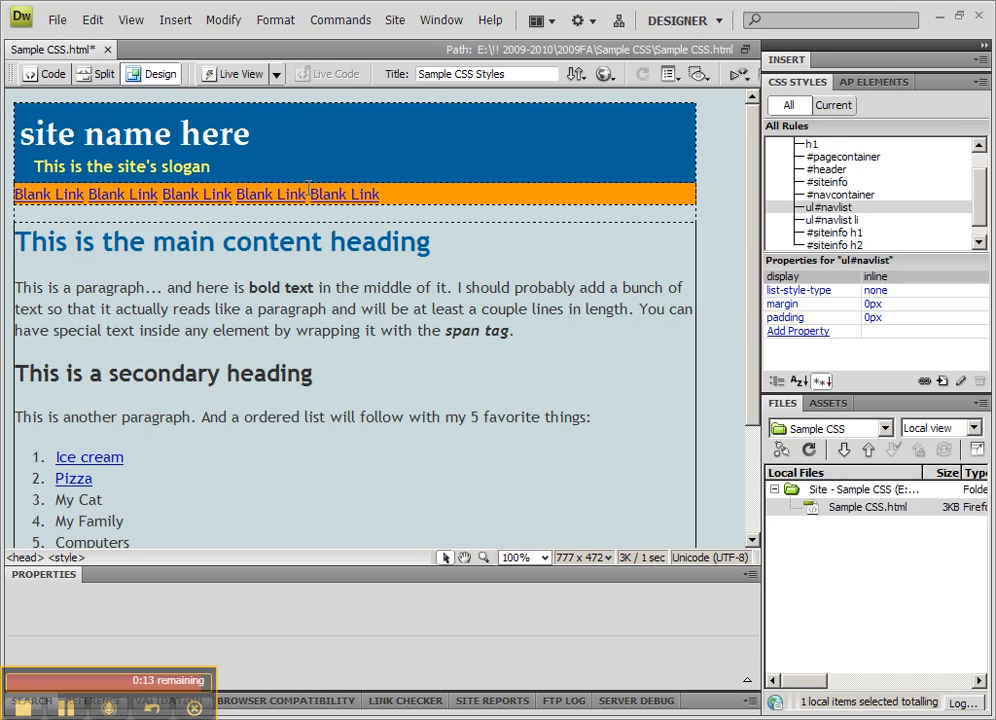
Show the properties of the ul#navlist li rule
left_click(843, 221)
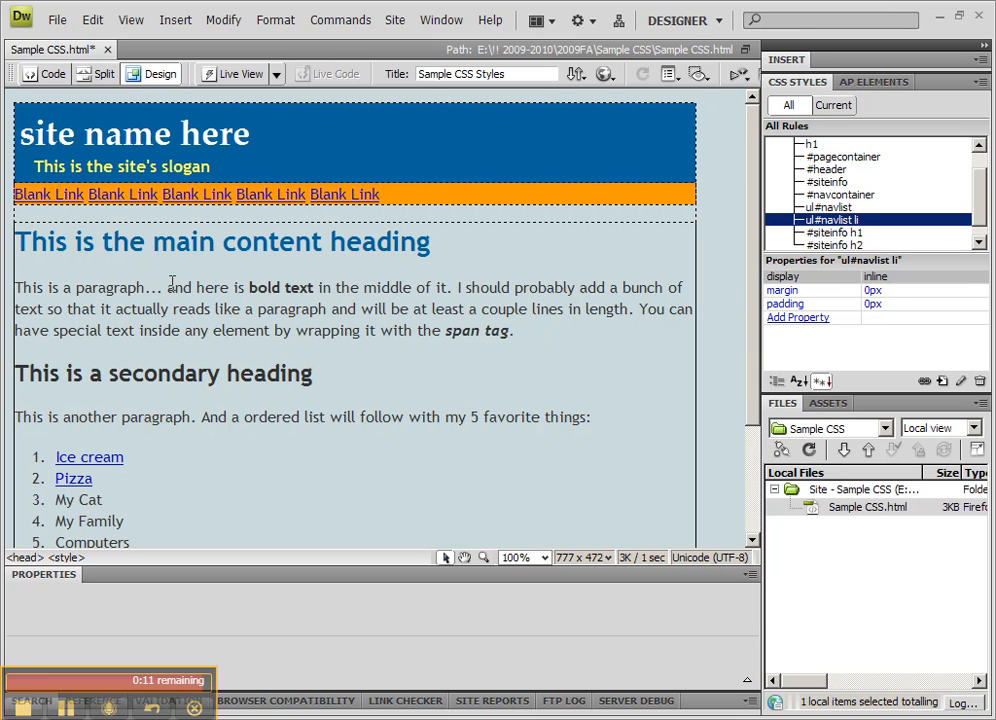